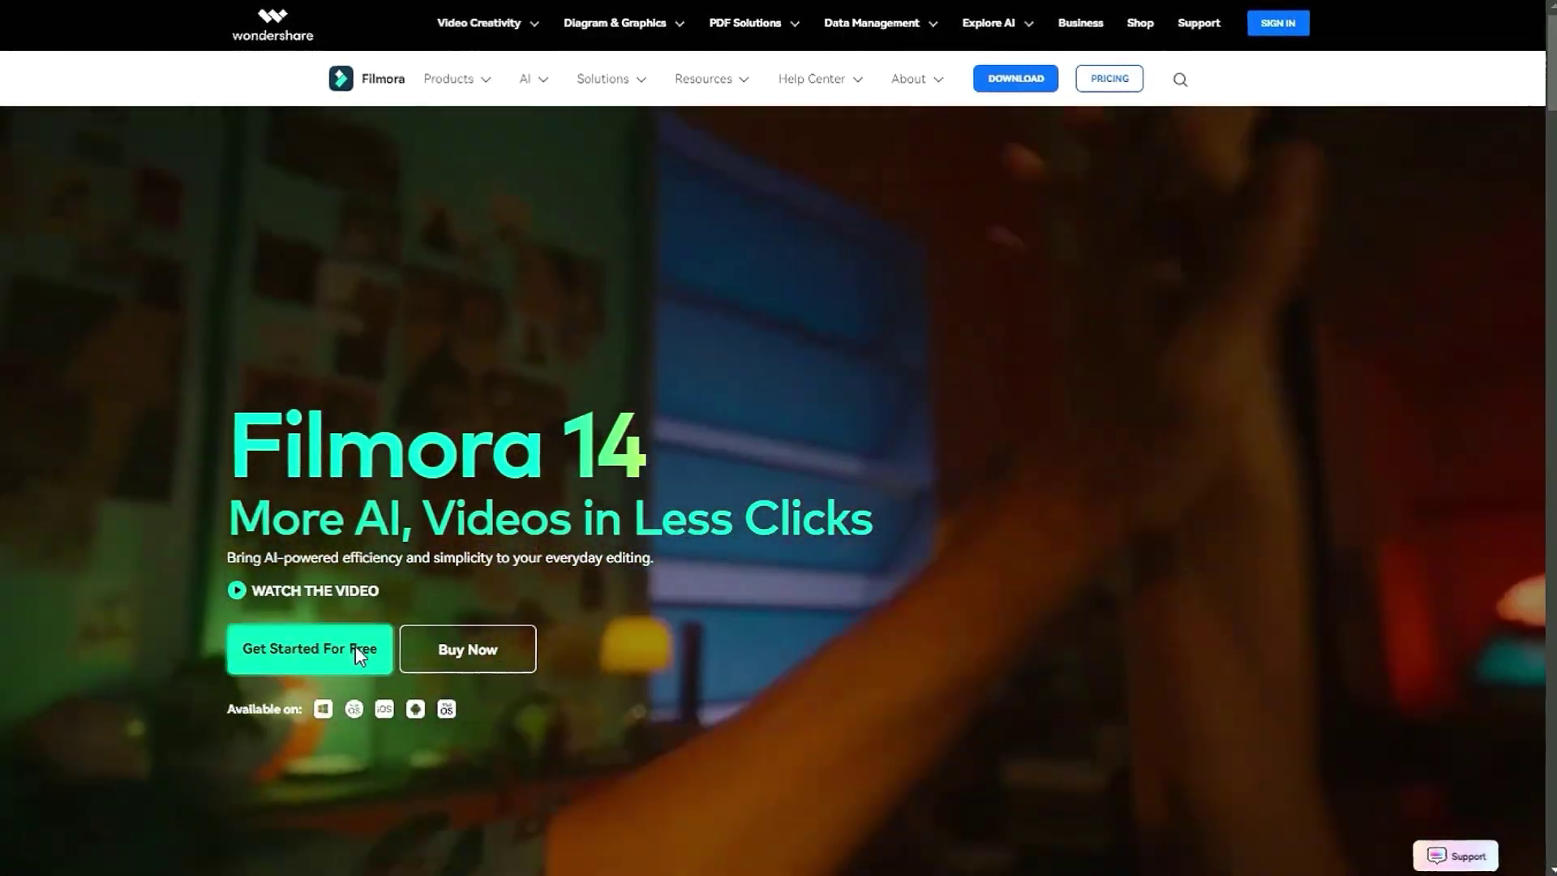
# - Start the free Filmora download from the website and save the installer file
pyautogui.click(357, 653)
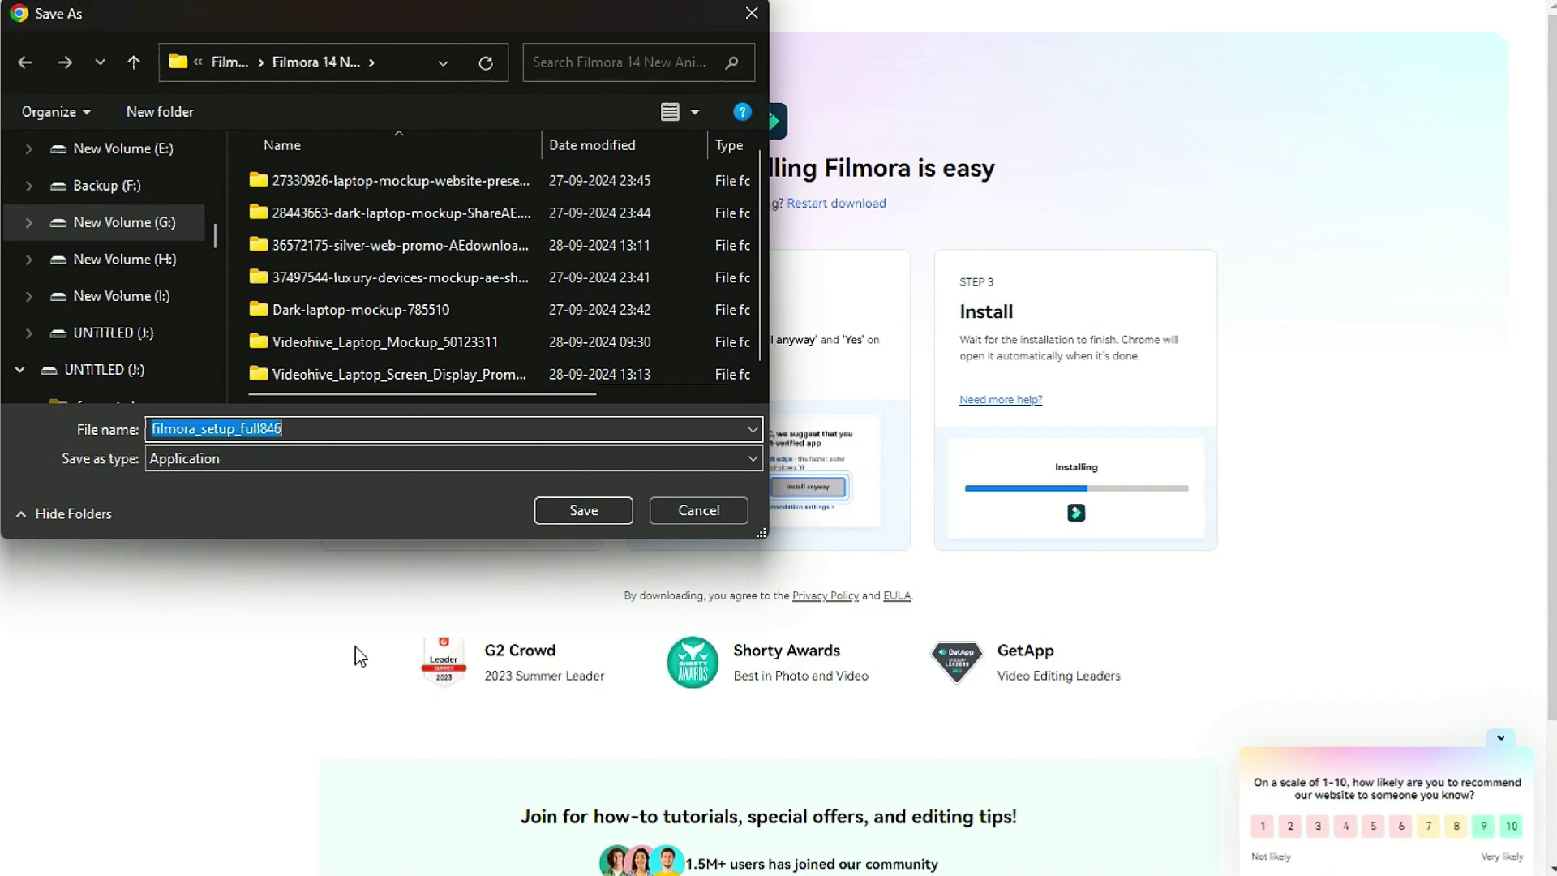
pyautogui.click(590, 507)
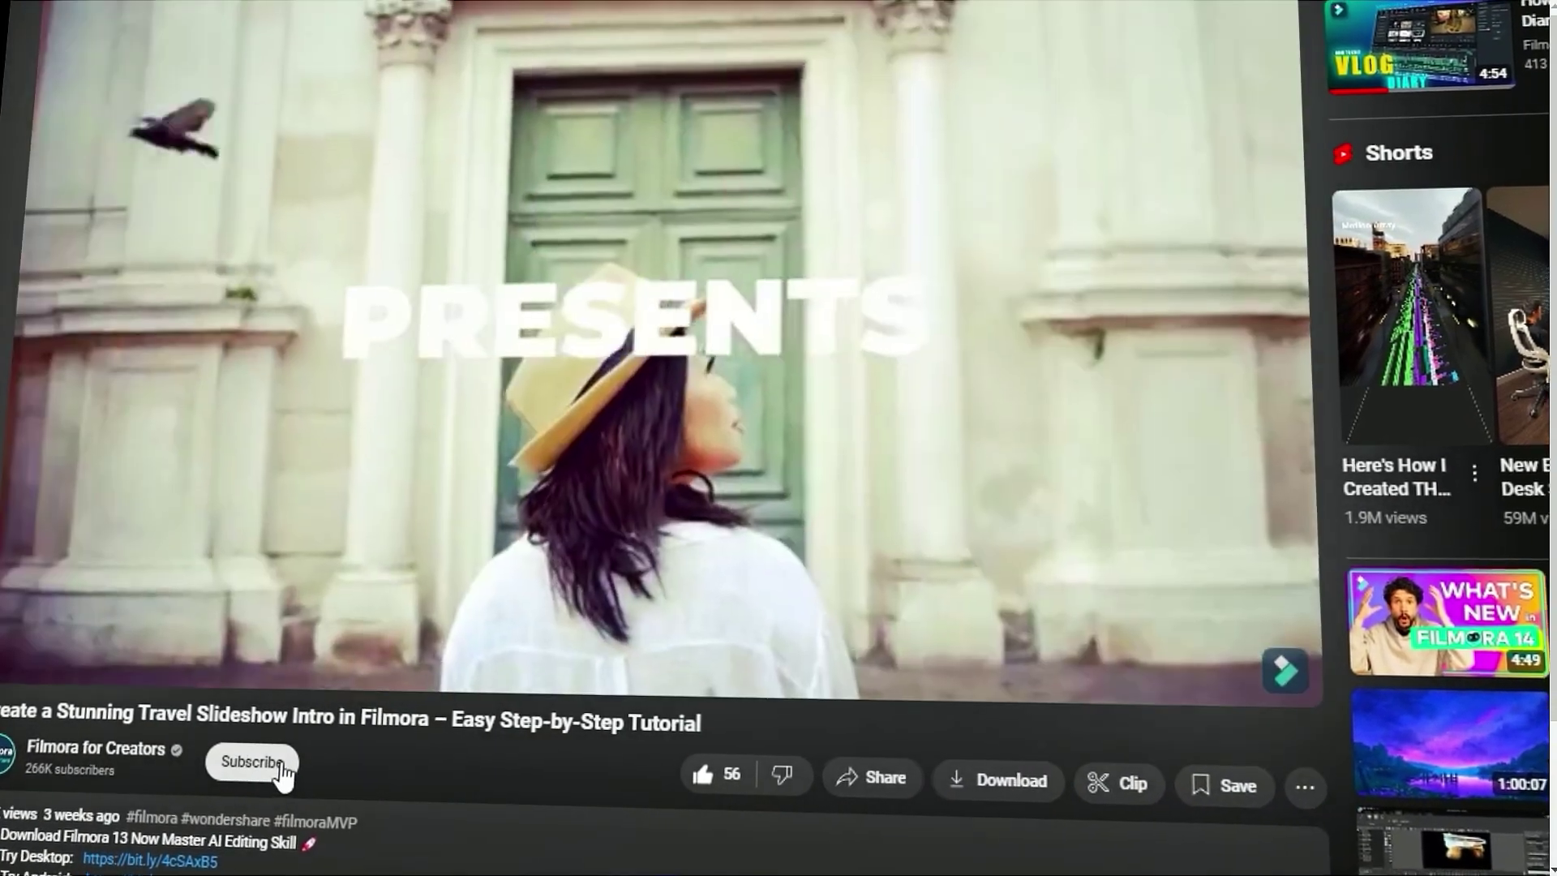
# - Subscribe to the Filmora for Creators channel and open its notification bell options
pyautogui.click(278, 765)
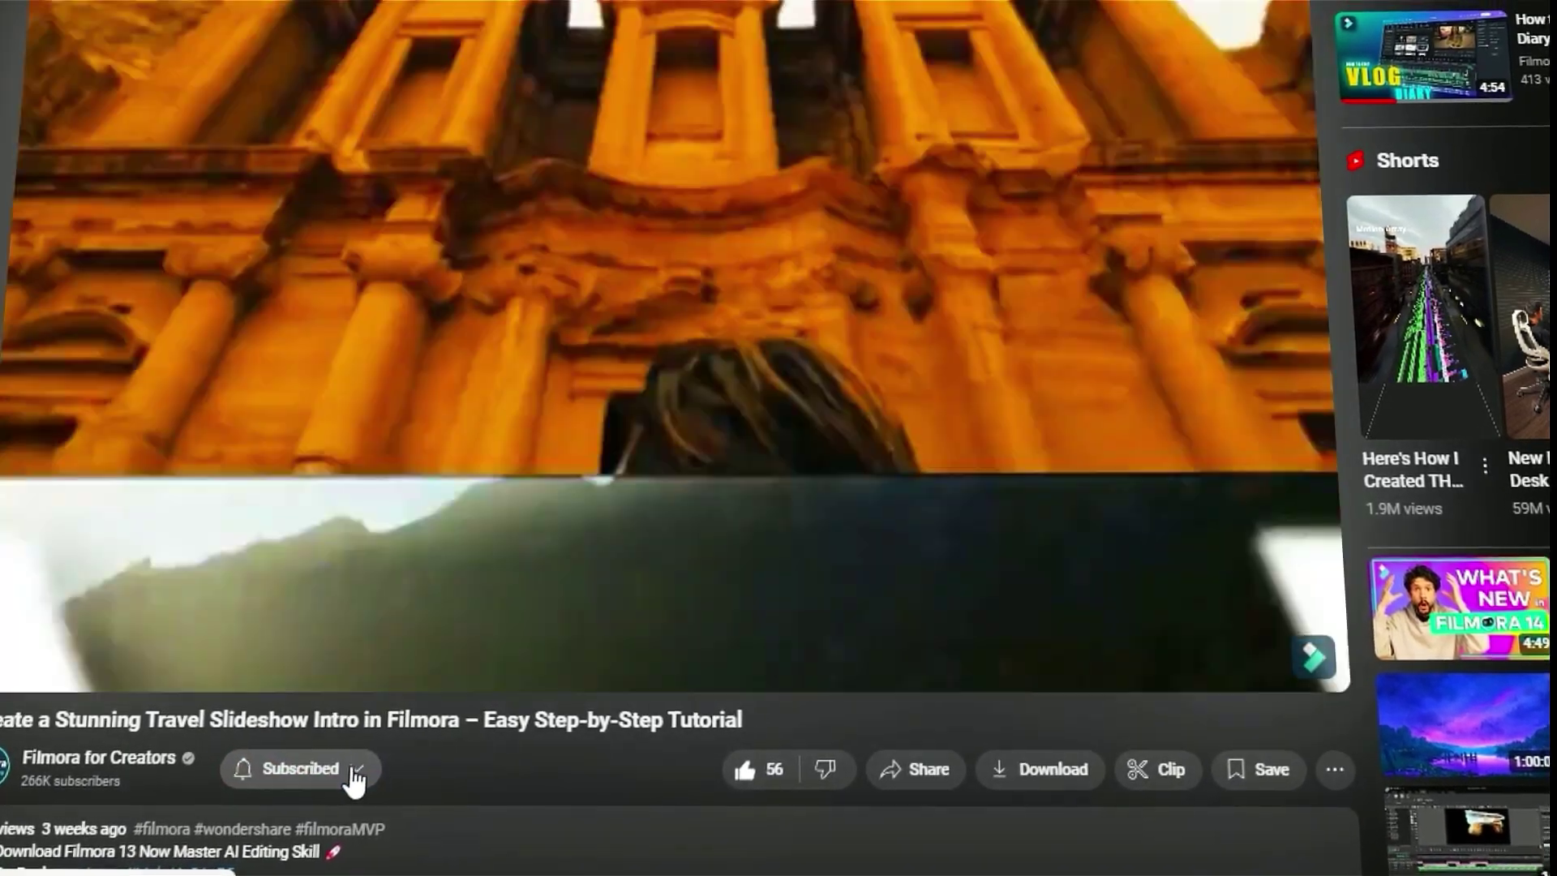
pyautogui.click(344, 767)
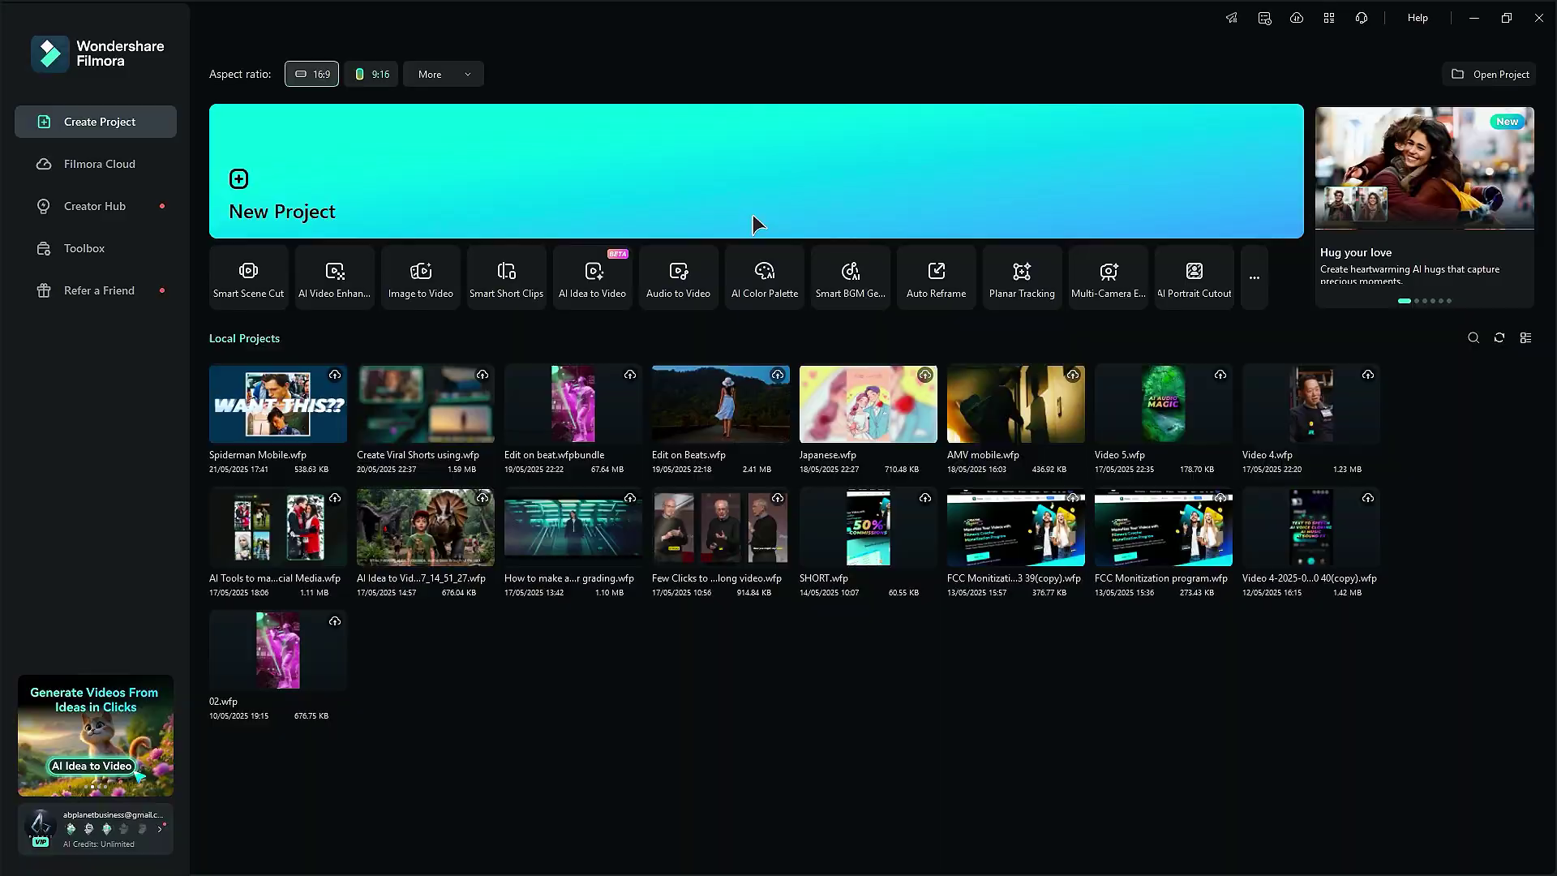
# - Create a new project, import every file in the Clips folder, and place Audio on Audio 1
pyautogui.click(754, 224)
pyautogui.click(458, 413)
pyautogui.click(262, 246)
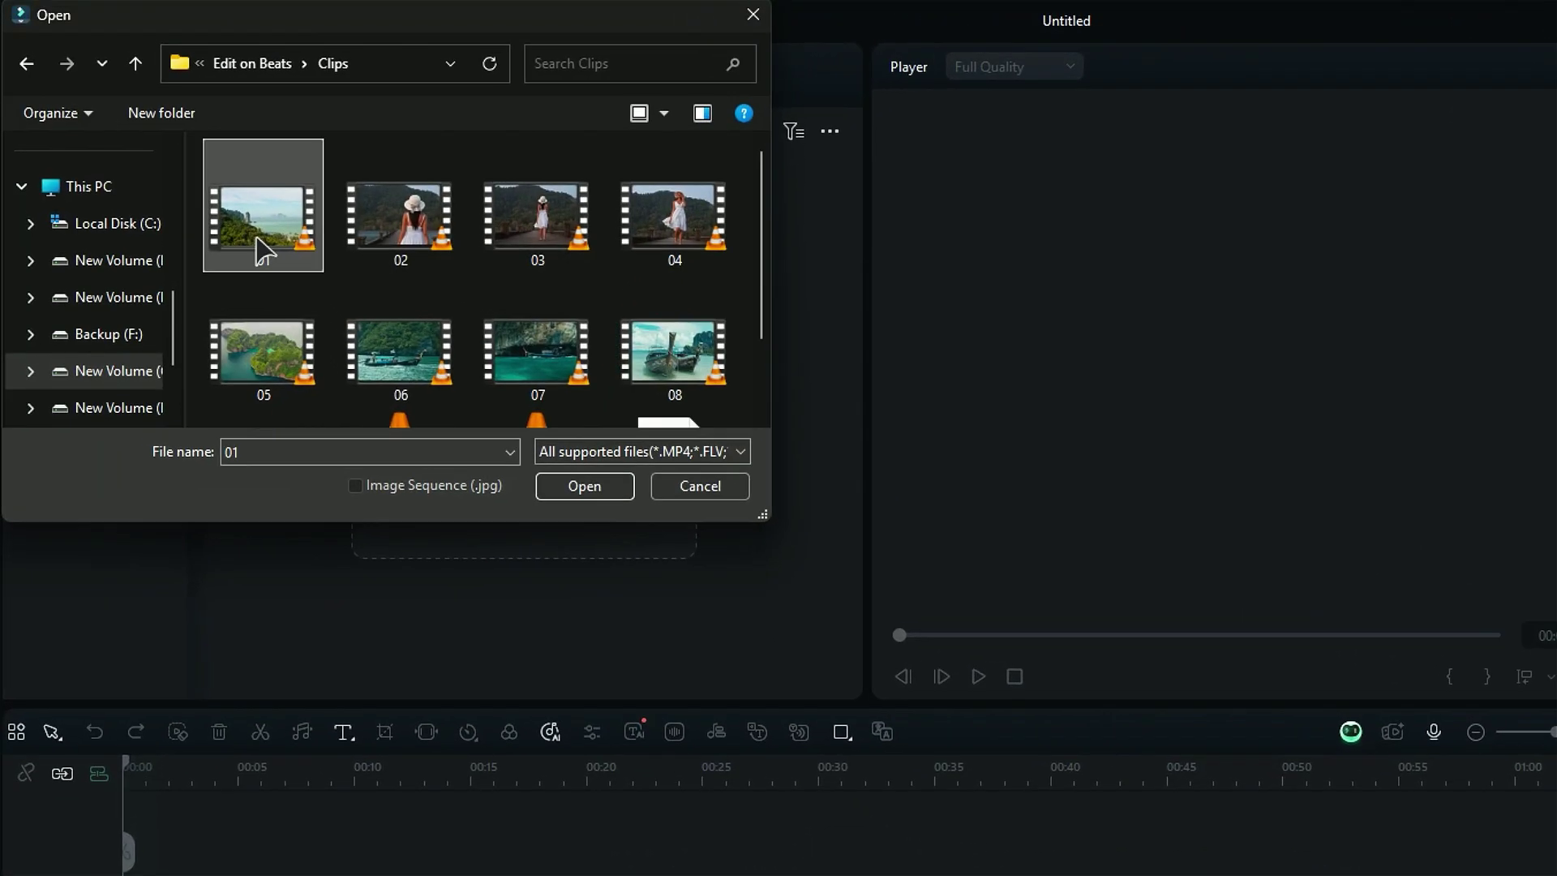
pyautogui.hotkey('ctrl', 'a')
pyautogui.click(616, 494)
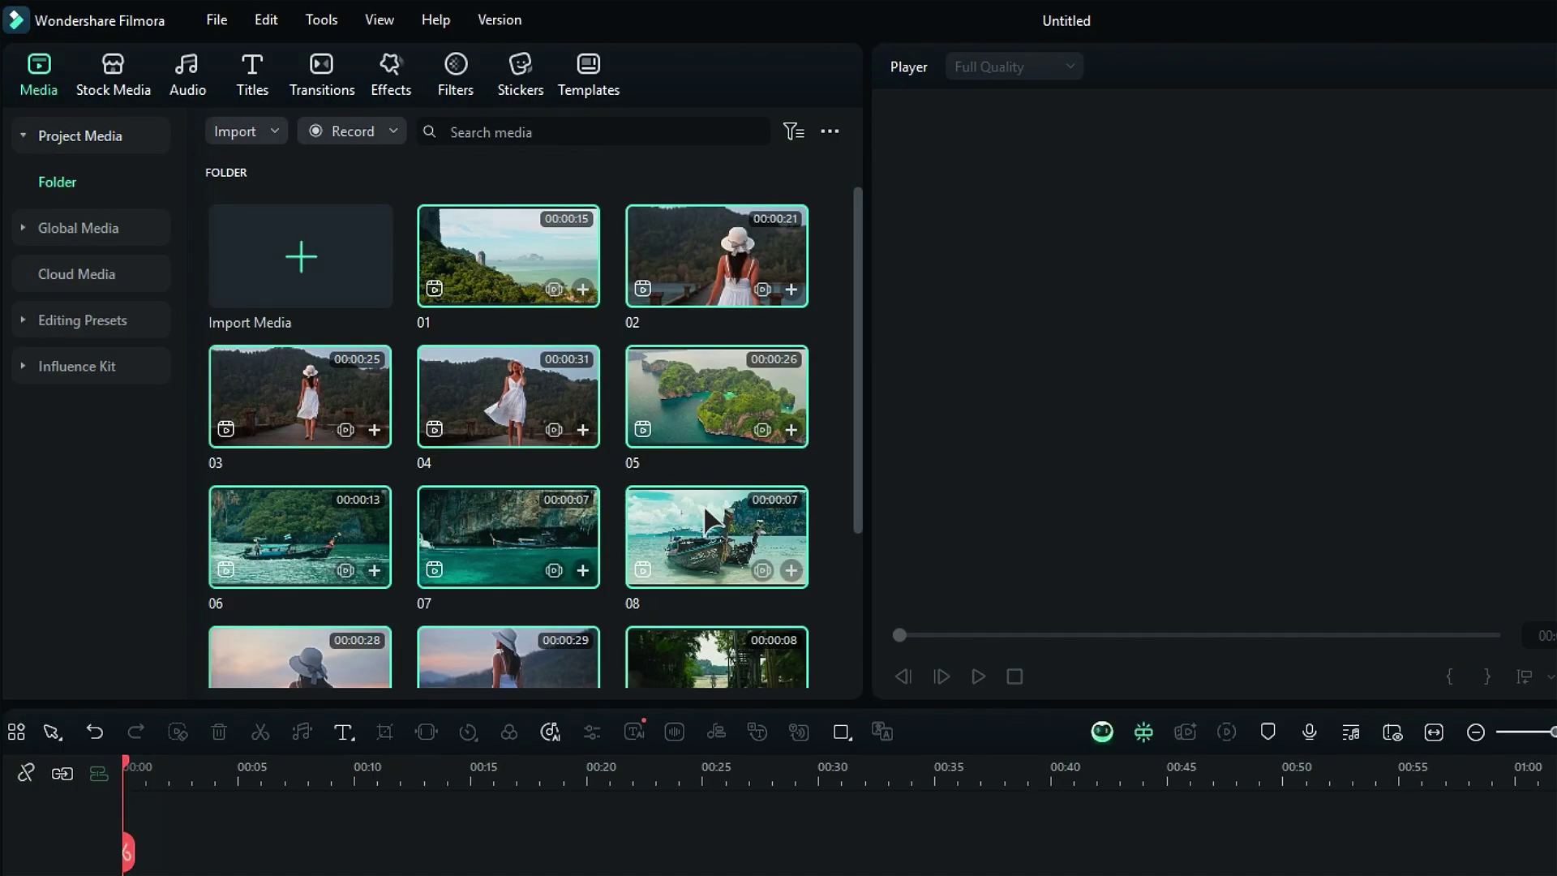
pyautogui.scroll(-3, 616, 601)
pyautogui.moveTo(300, 600); pyautogui.dragTo(138, 782)
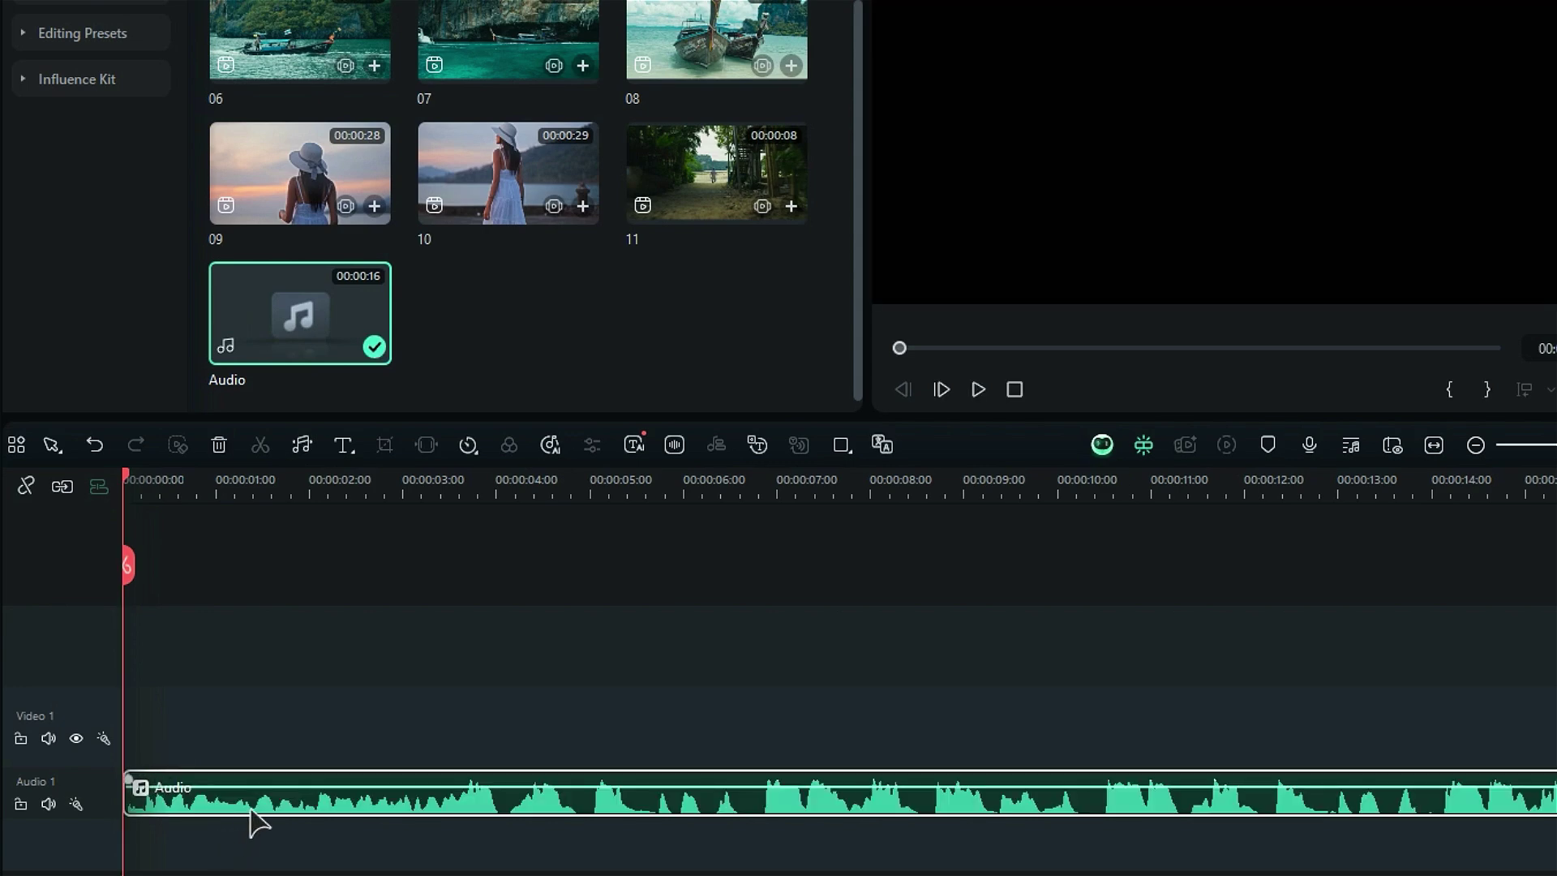
# - Run Beat Detection on the audio clip and set Beat Options to highlight every 2 beats
pyautogui.rightClick(251, 803)
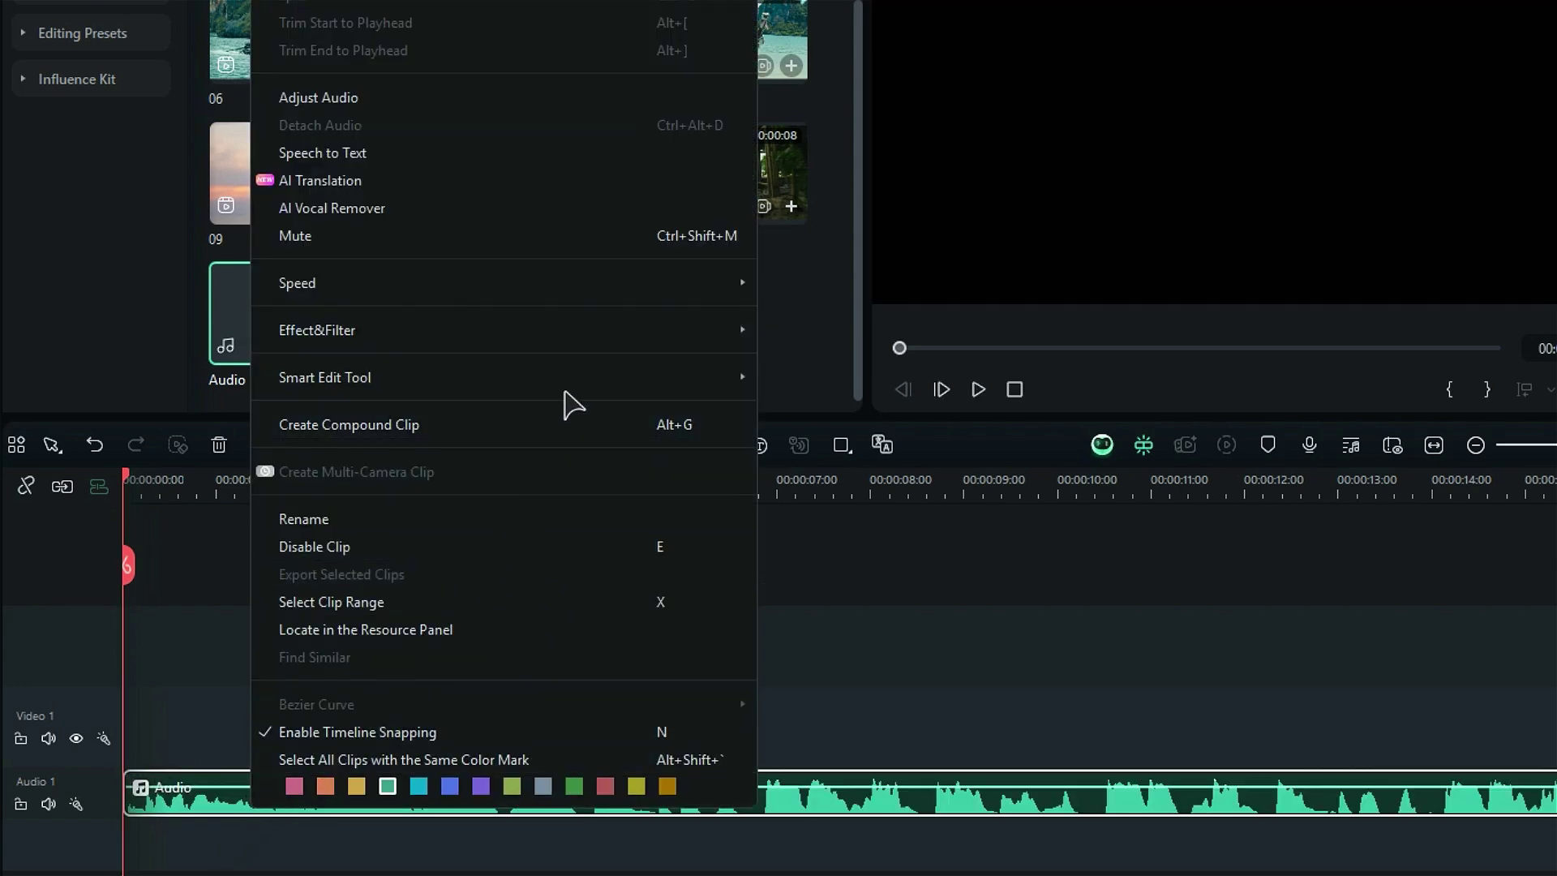
pyautogui.click(864, 436)
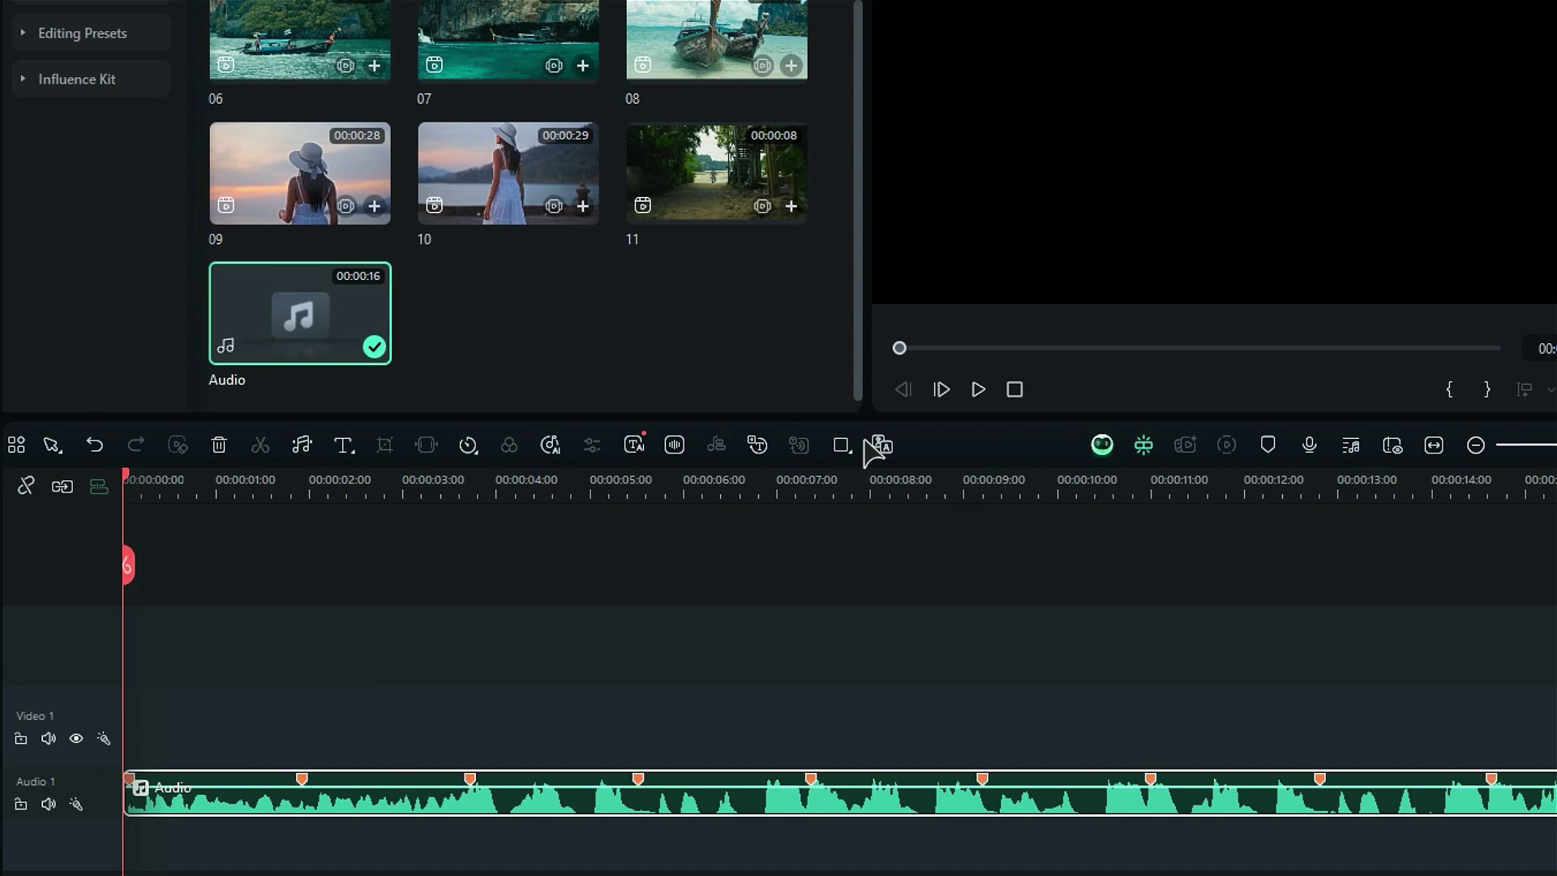
pyautogui.rightClick(532, 805)
pyautogui.moveTo(729, 361)
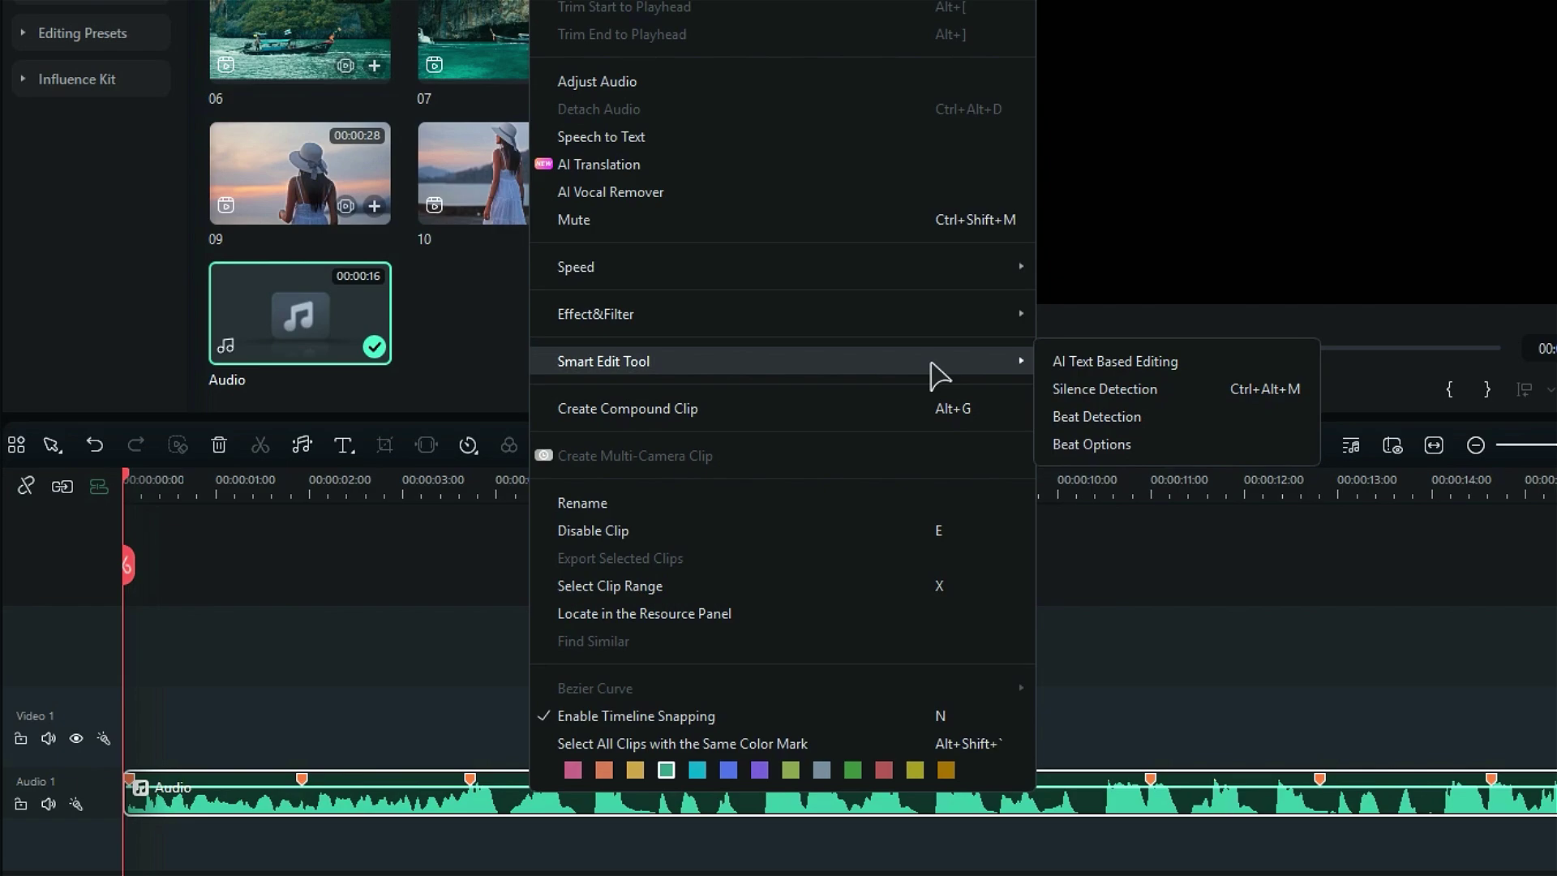
pyautogui.click(1091, 444)
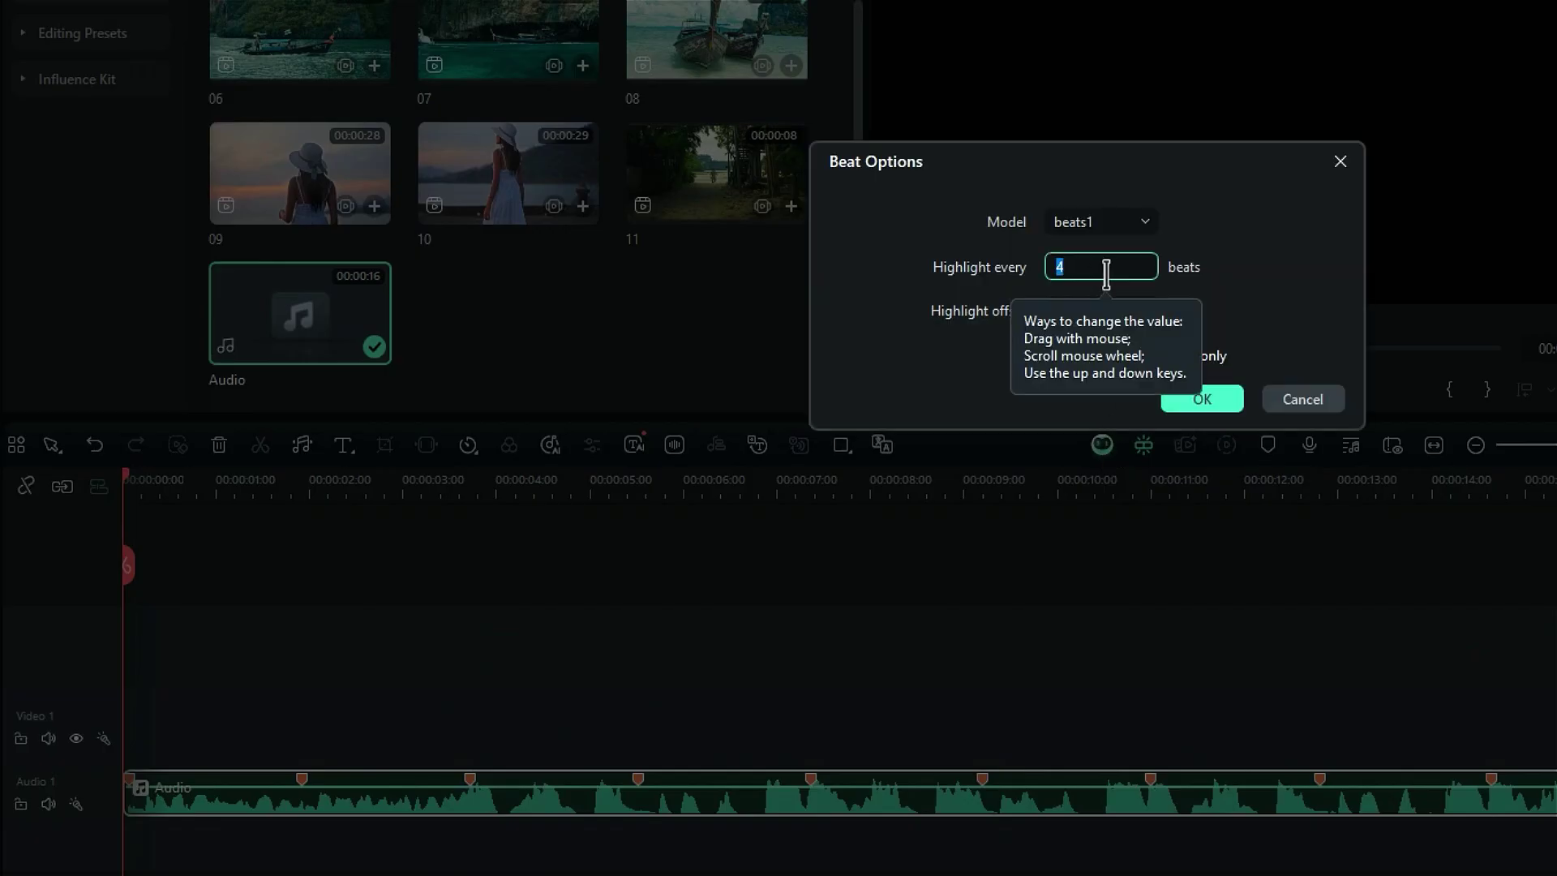
pyautogui.write('2')
pyautogui.click(1203, 399)
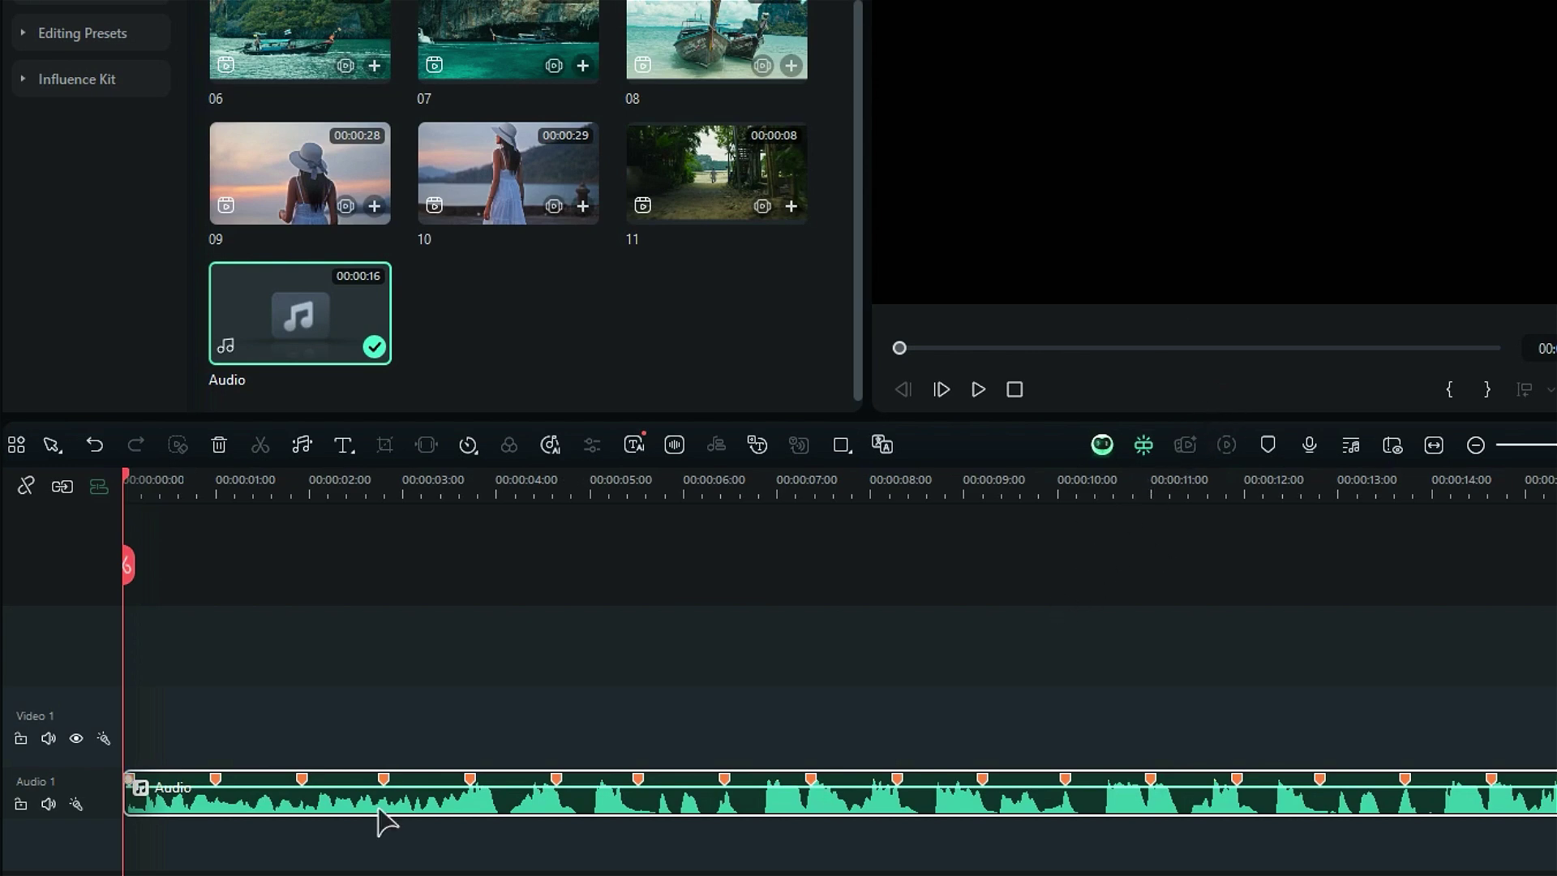
# - Place clip 01 at the start of Video 1, trimmed to end on a beat marker
pyautogui.moveTo(1472, 787); pyautogui.dragTo(1238, 783)
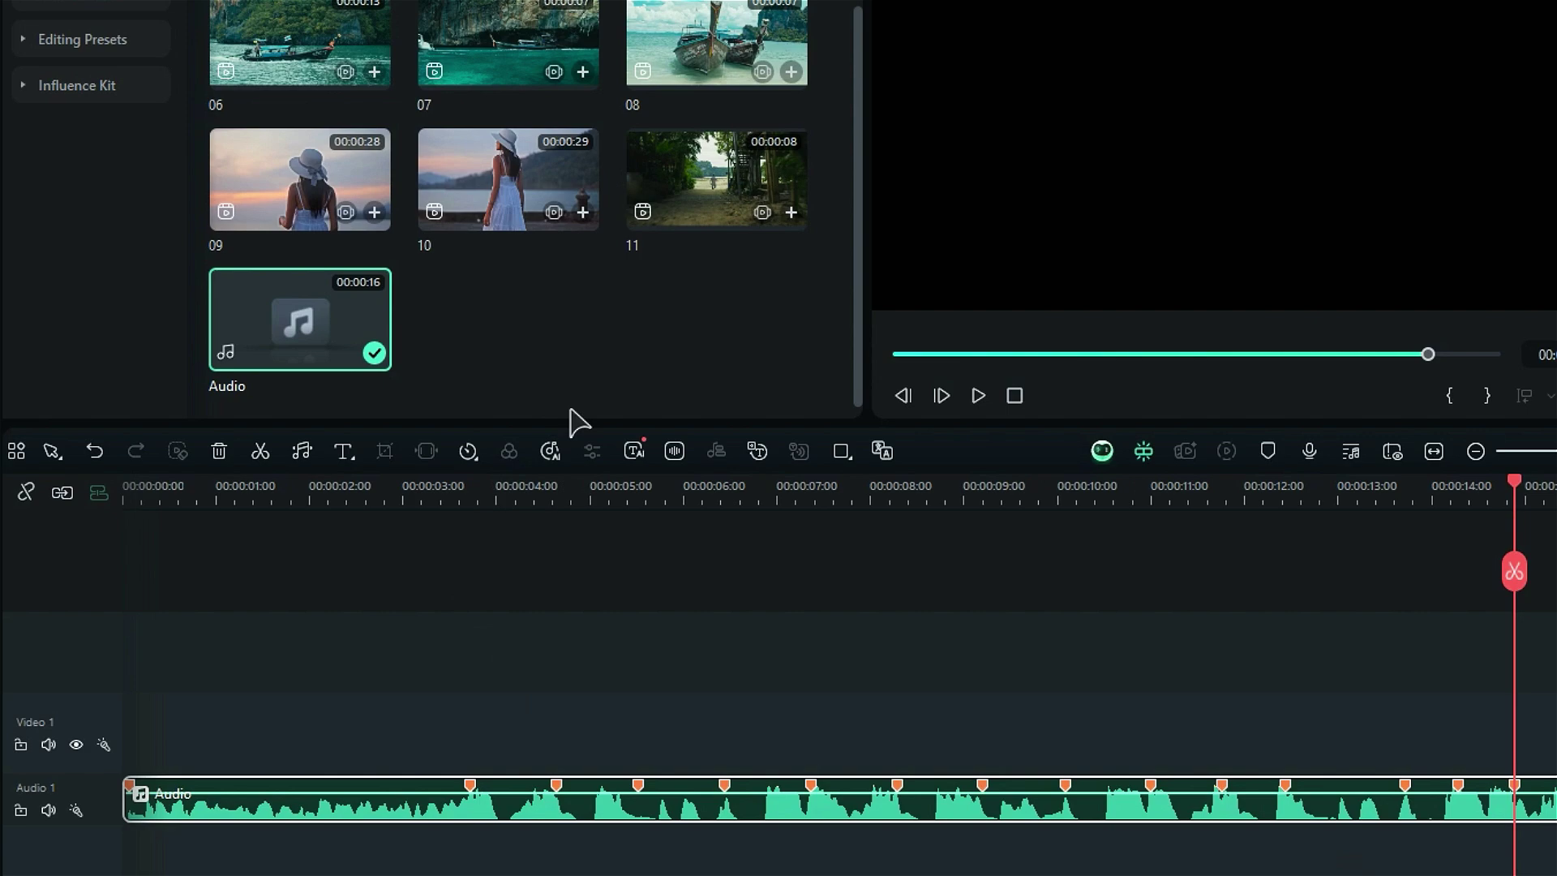
pyautogui.moveTo(574, 420); pyautogui.dragTo(580, 555)
pyautogui.moveTo(508, 97)
pyautogui.mouseDown()
pyautogui.moveTo(383, 489)
pyautogui.moveTo(113, 754)
pyautogui.mouseUp()
pyautogui.moveTo(1366, 720); pyautogui.dragTo(416, 730)
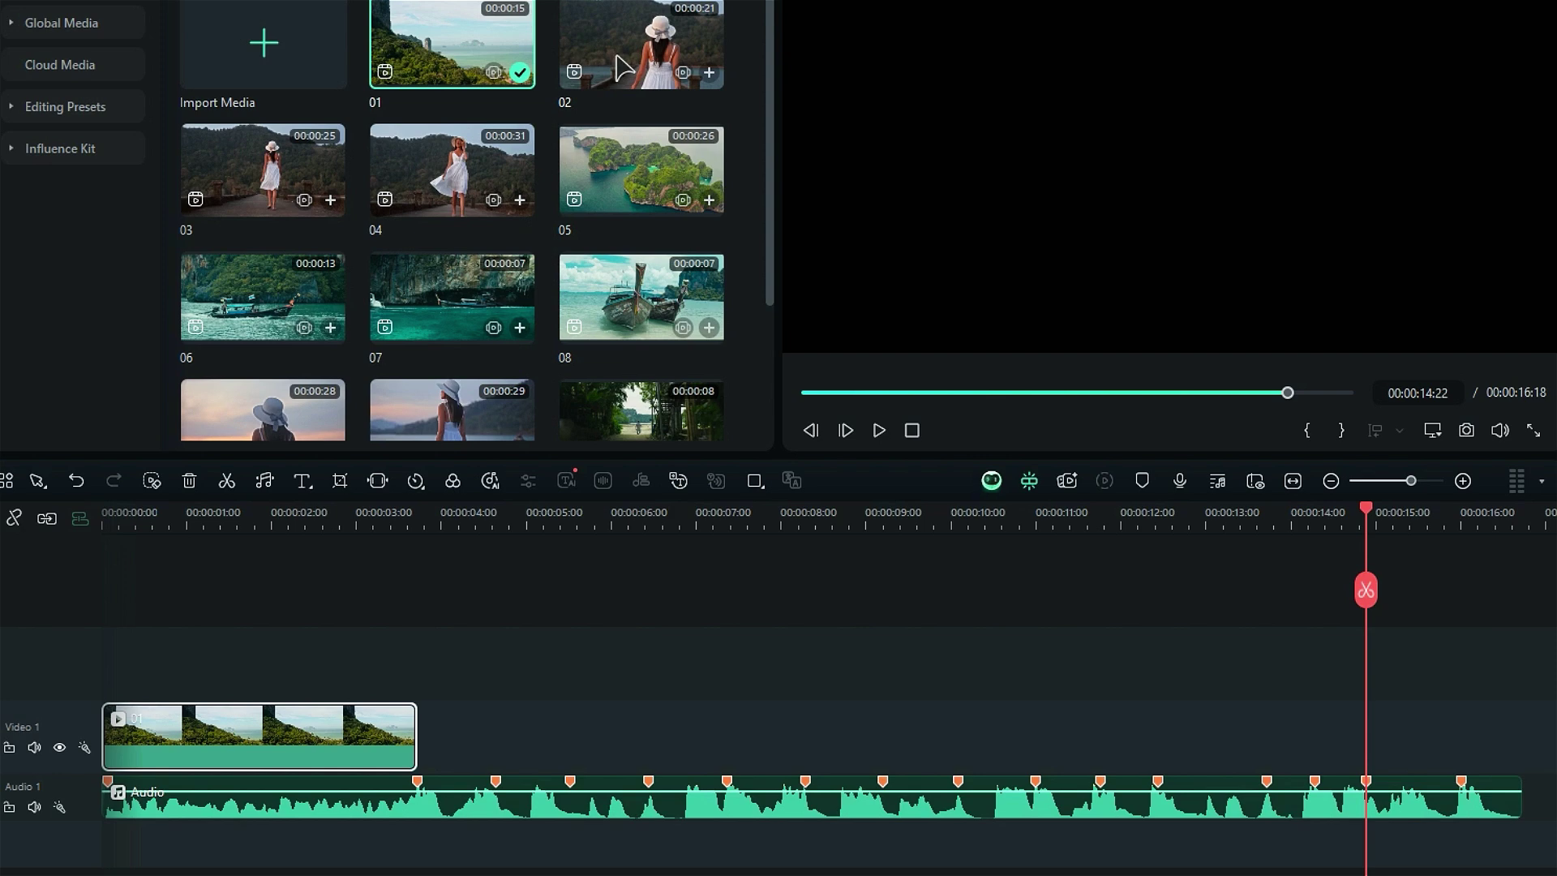
# - Add clip 02 after clip 01, split it at 00:00:08:00, and delete the remainder
pyautogui.moveTo(622, 68); pyautogui.dragTo(438, 727)
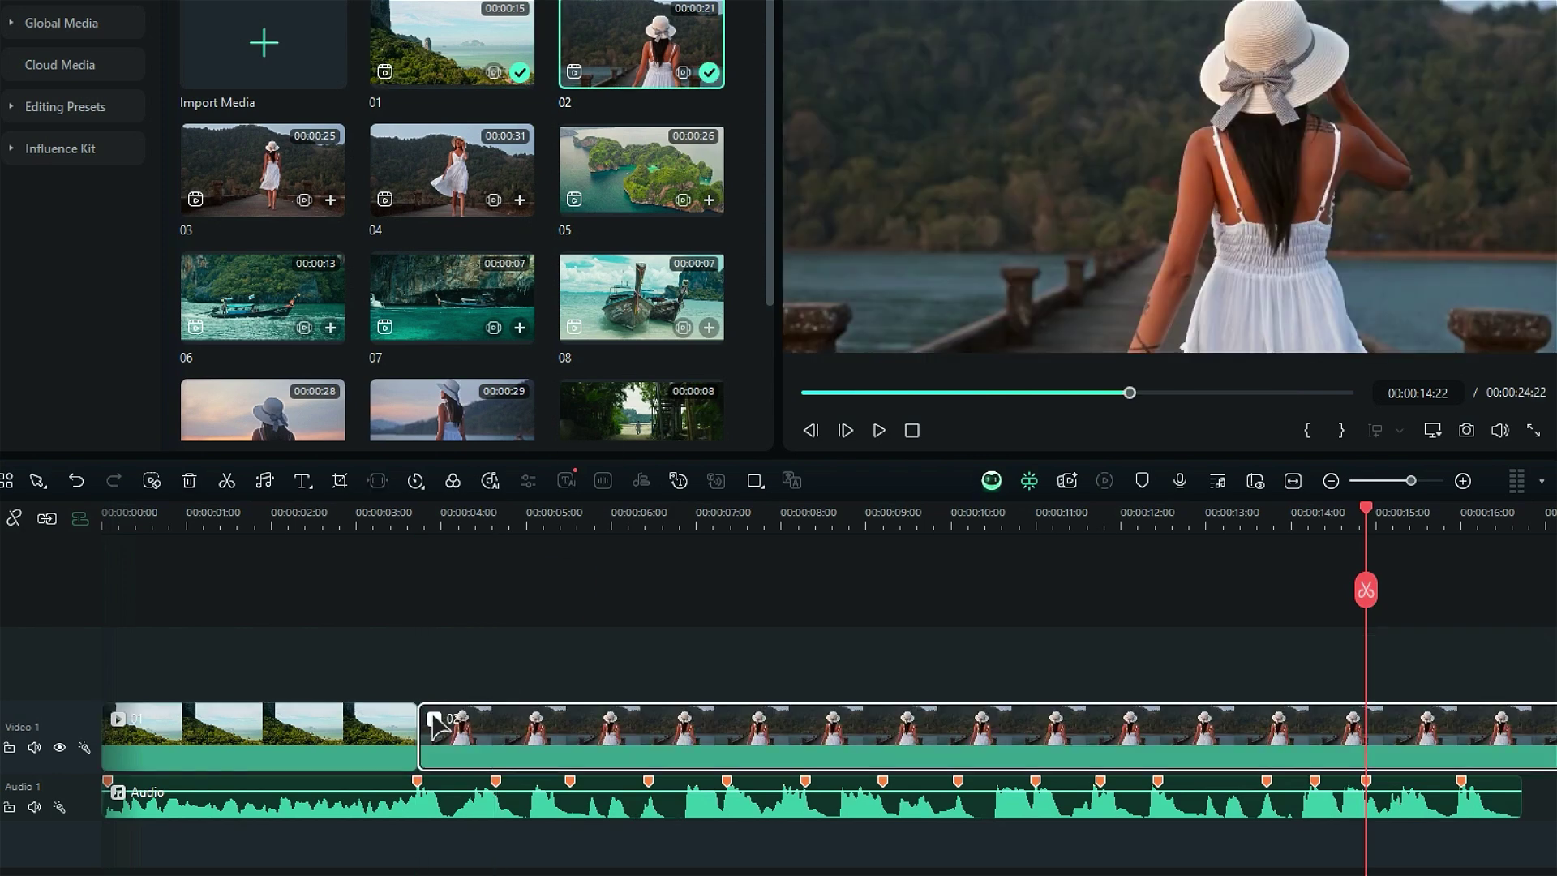
pyautogui.moveTo(659, 512); pyautogui.dragTo(784, 589)
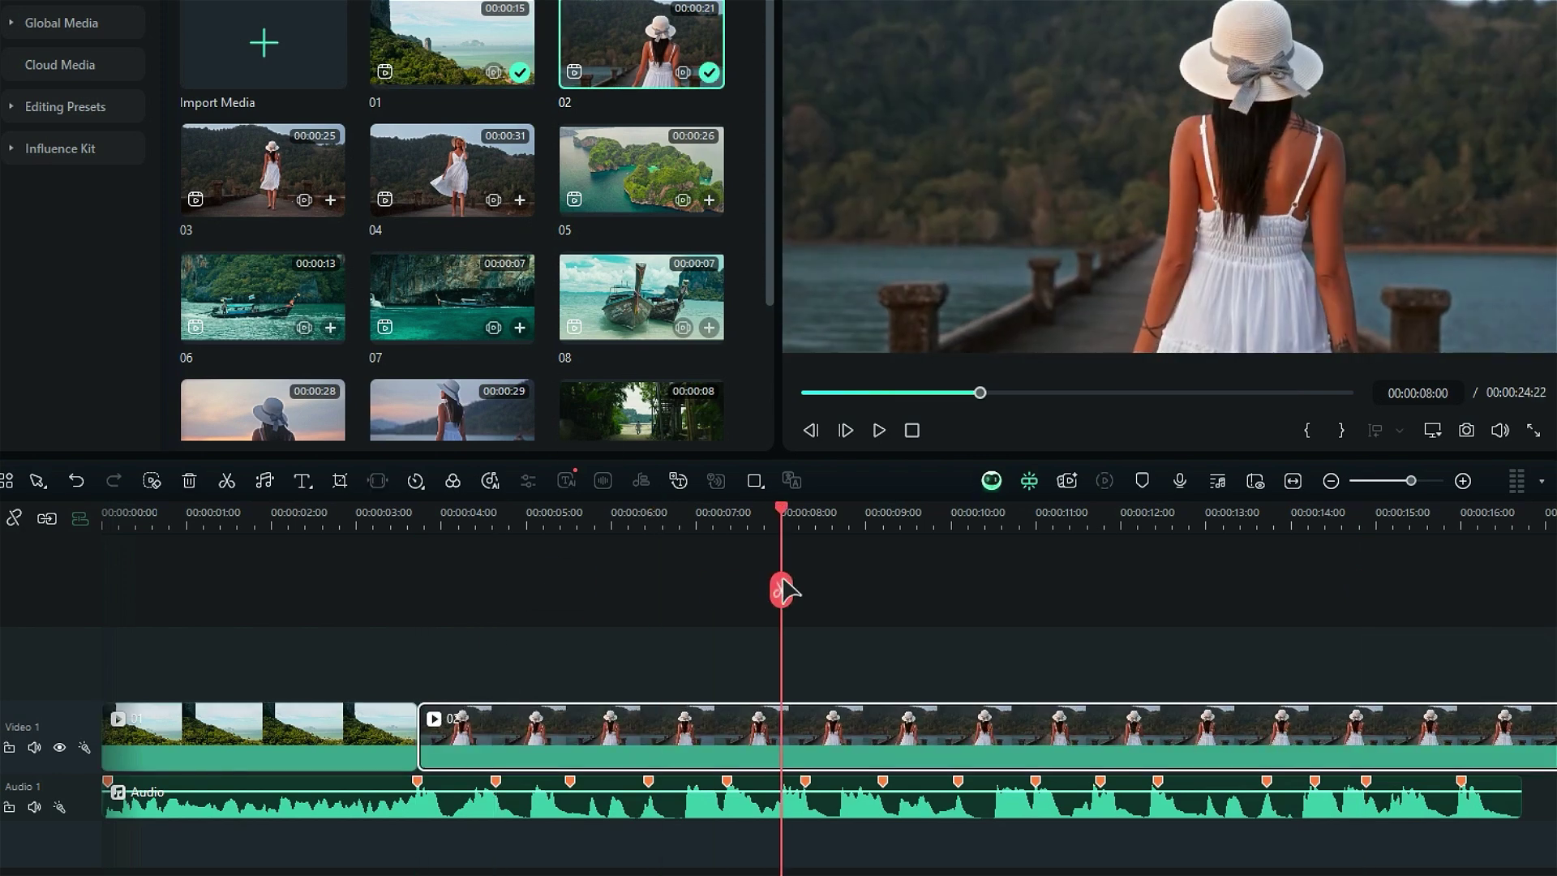
pyautogui.click(781, 589)
pyautogui.press('Delete')
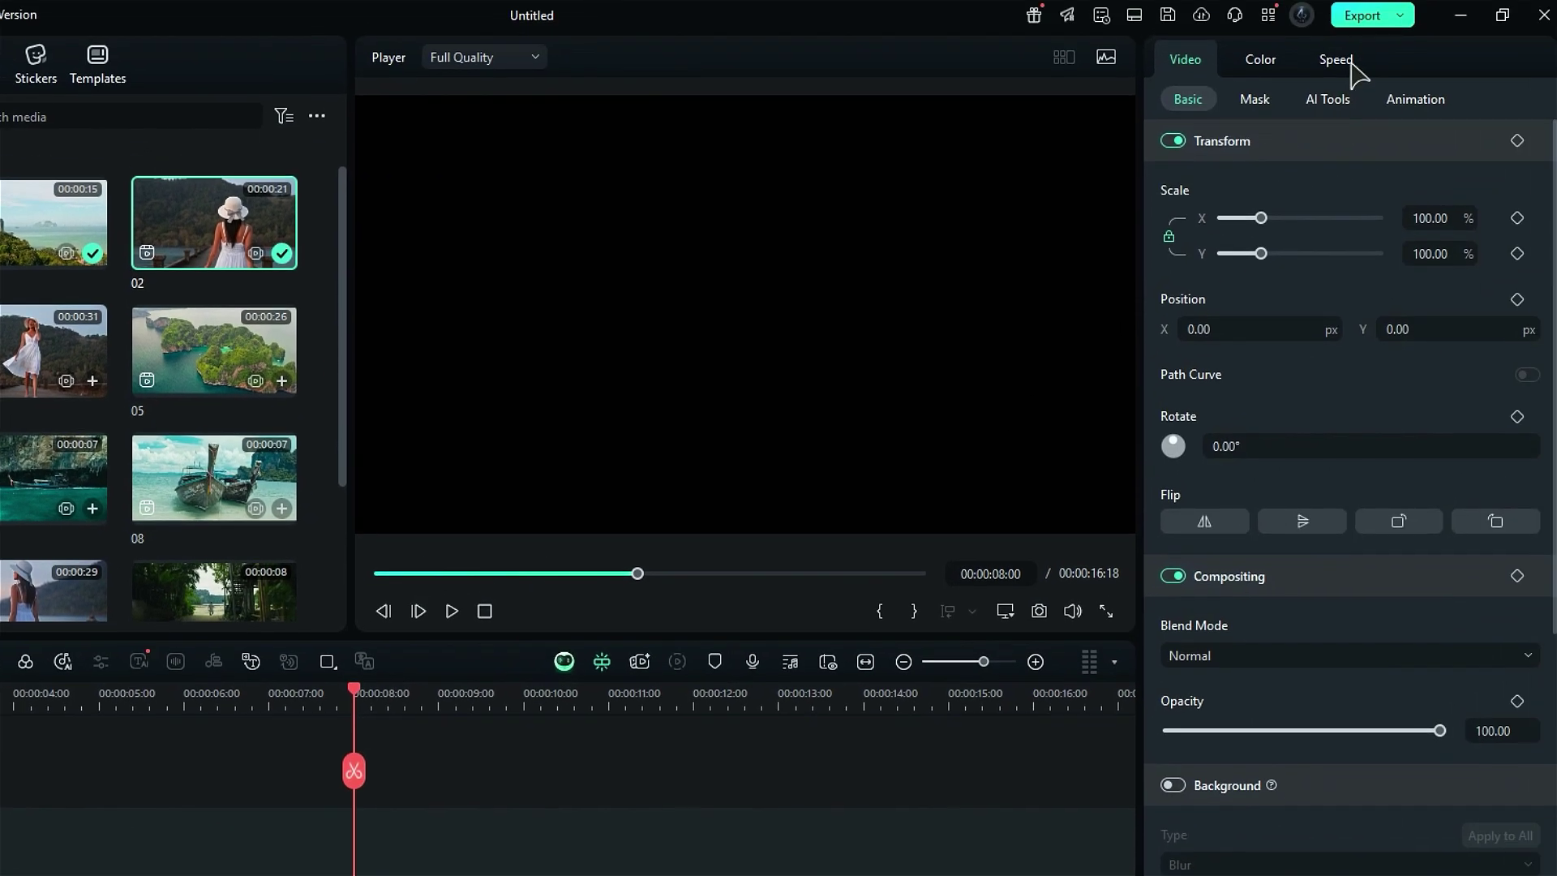
# - Give clip 02 a custom Speed Ramping curve dipping to about 0.49X mid-clip, then rising again
pyautogui.click(1346, 61)
pyautogui.click(1344, 101)
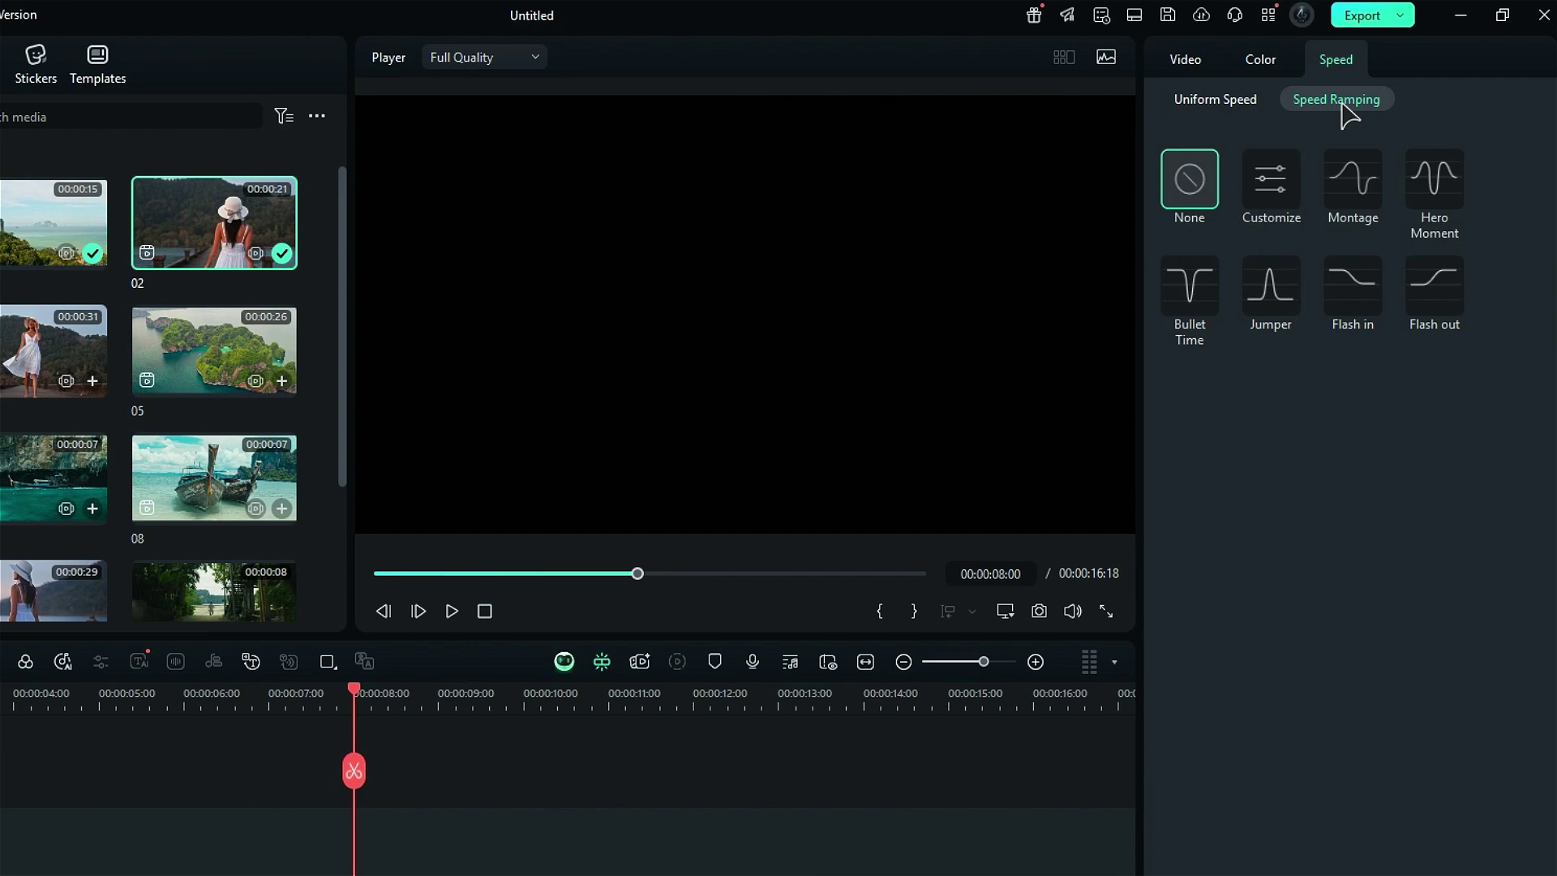
pyautogui.click(1289, 176)
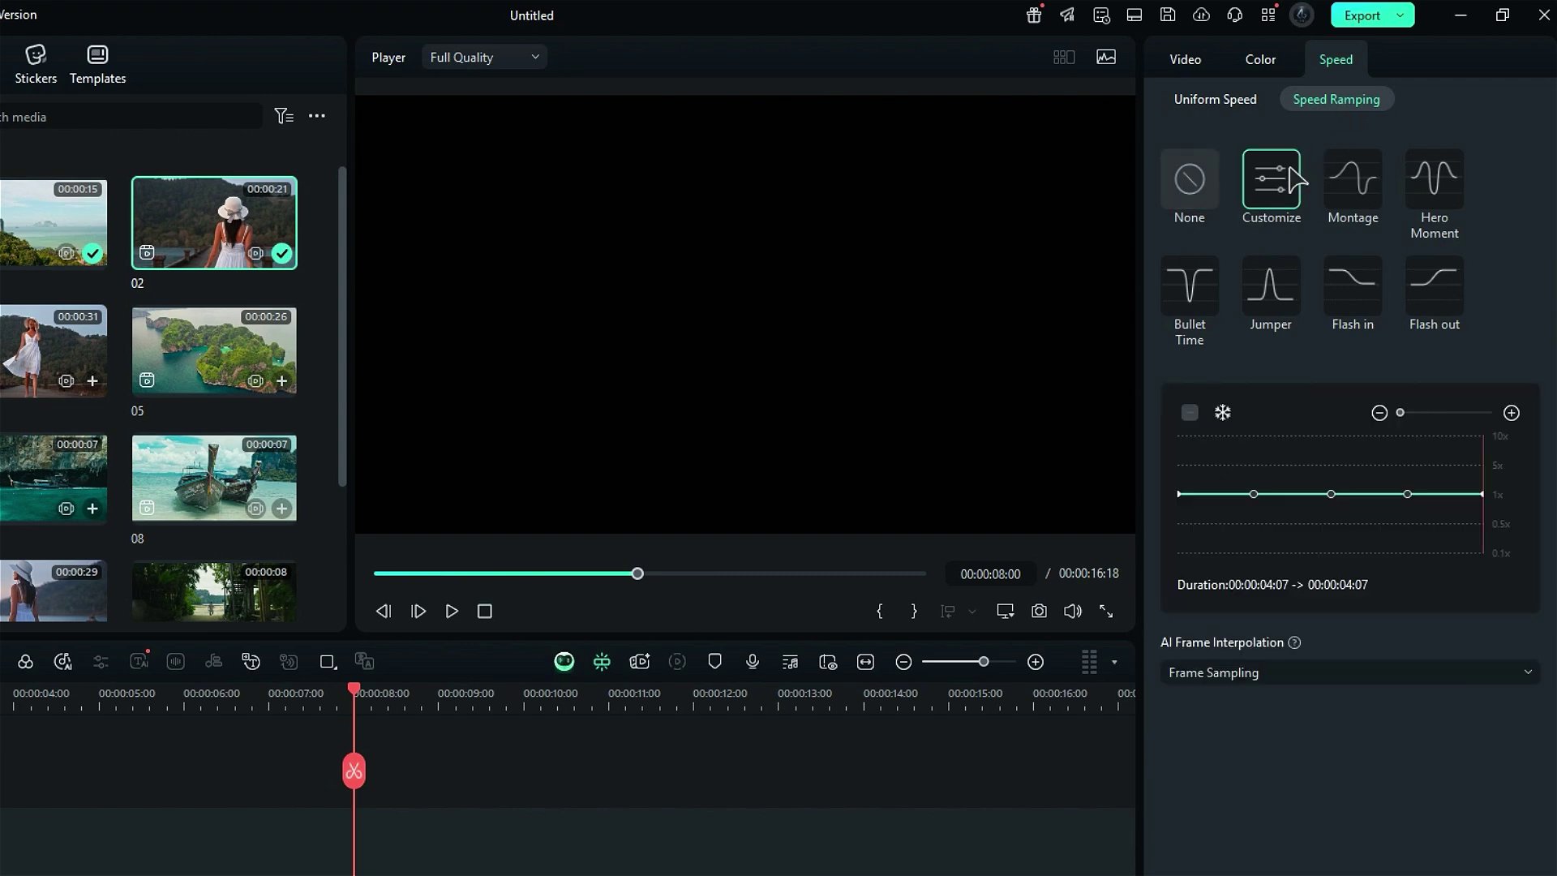
pyautogui.click(1179, 494)
pyautogui.moveTo(1179, 493); pyautogui.dragTo(1179, 437)
pyautogui.moveTo(1330, 494); pyautogui.dragTo(1326, 528)
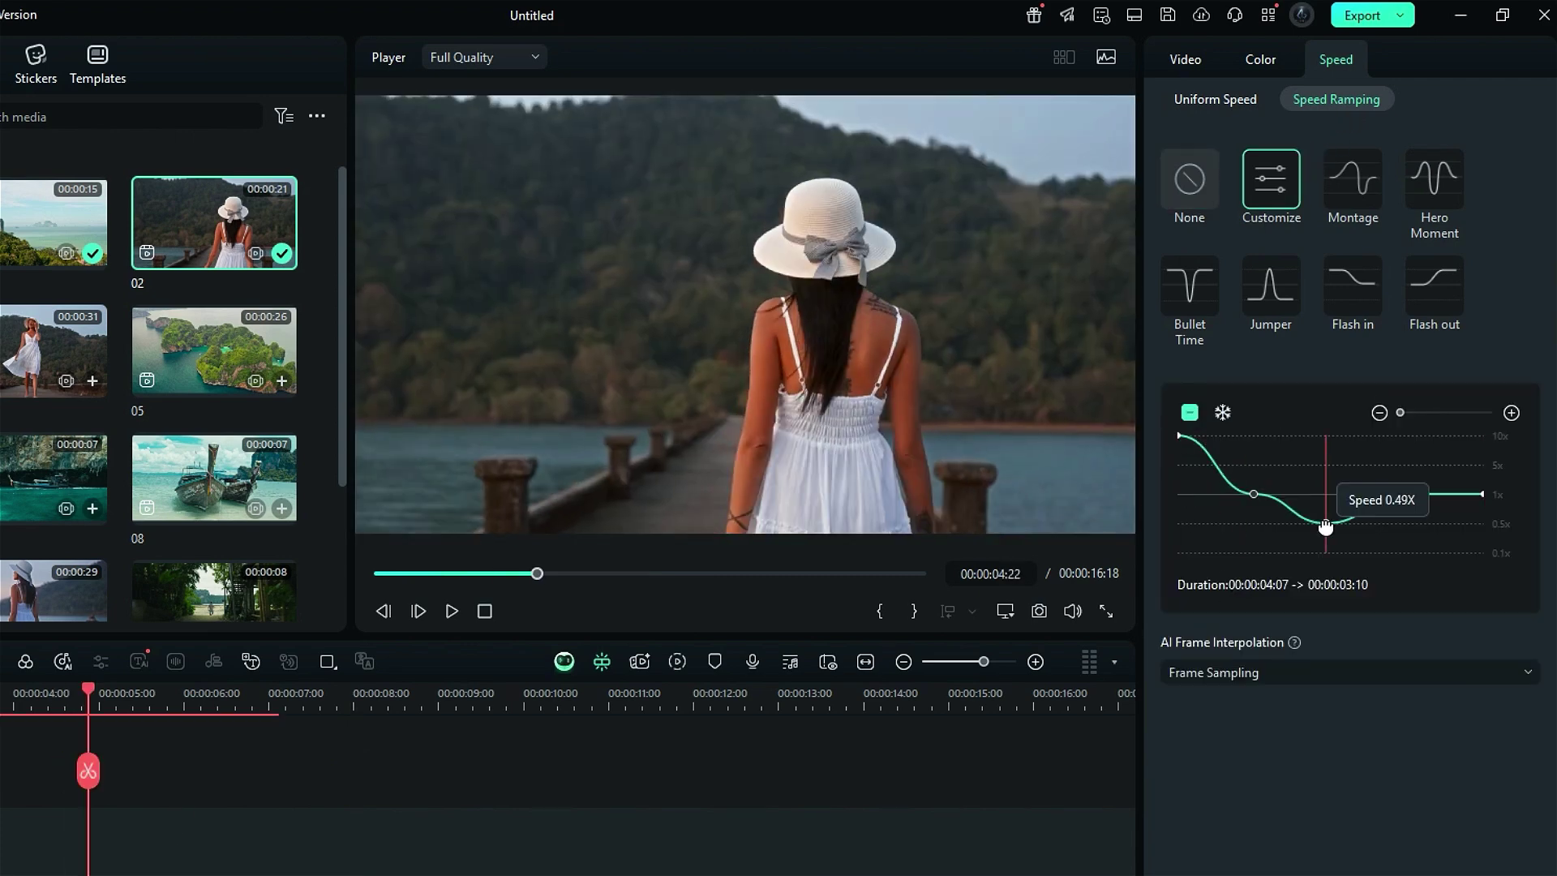
pyautogui.moveTo(1407, 494); pyautogui.dragTo(1366, 384)
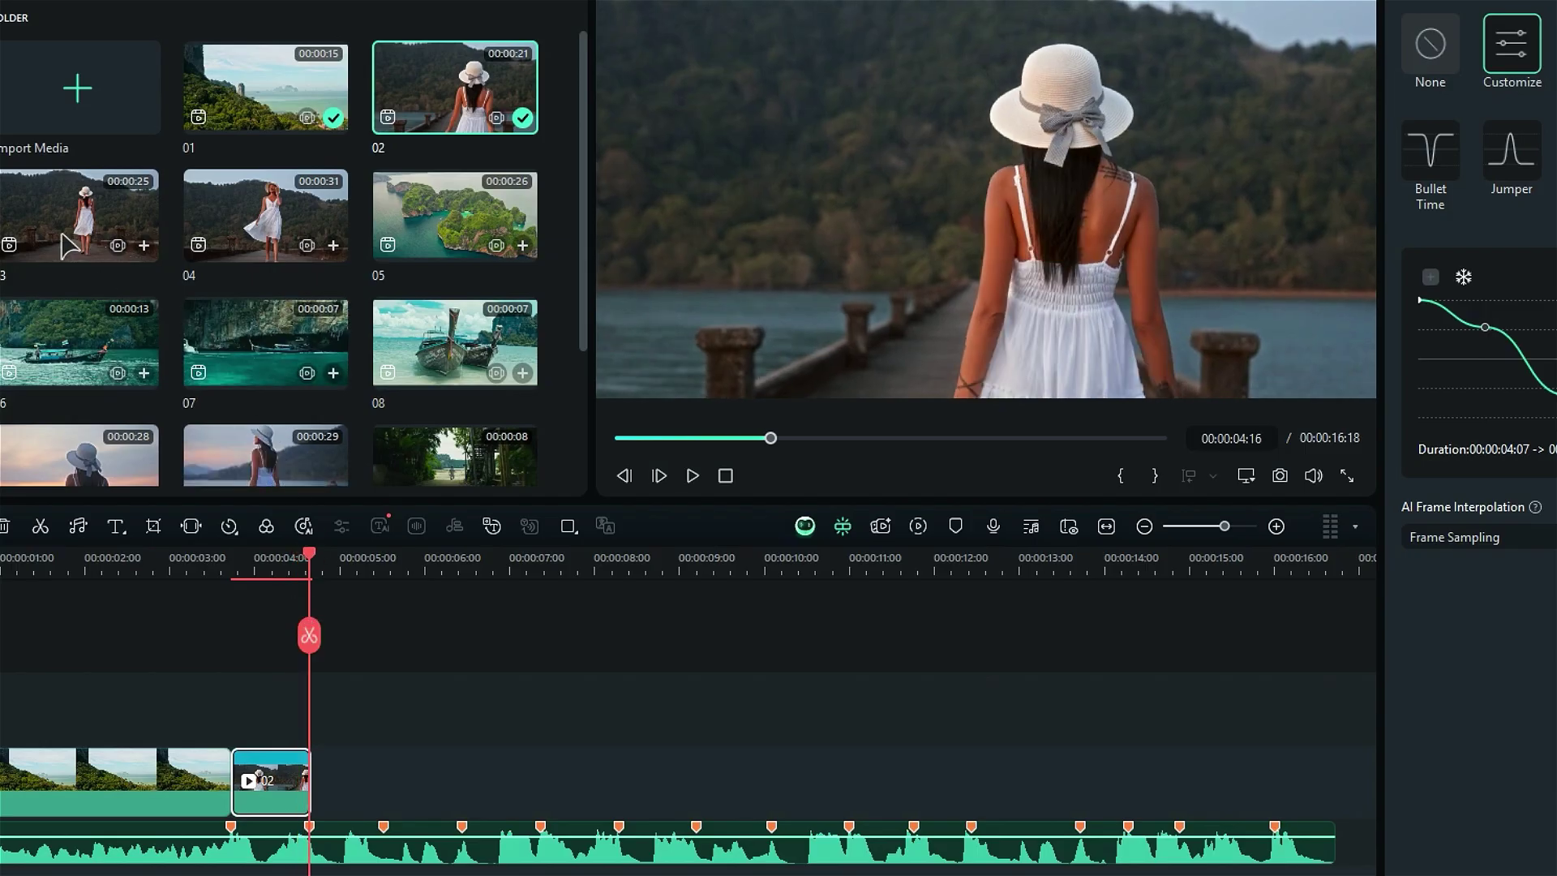
# - Place clip 03 after clip 02, split it at the 9-second mark, and delete the right part
pyautogui.moveTo(69, 244); pyautogui.dragTo(325, 774)
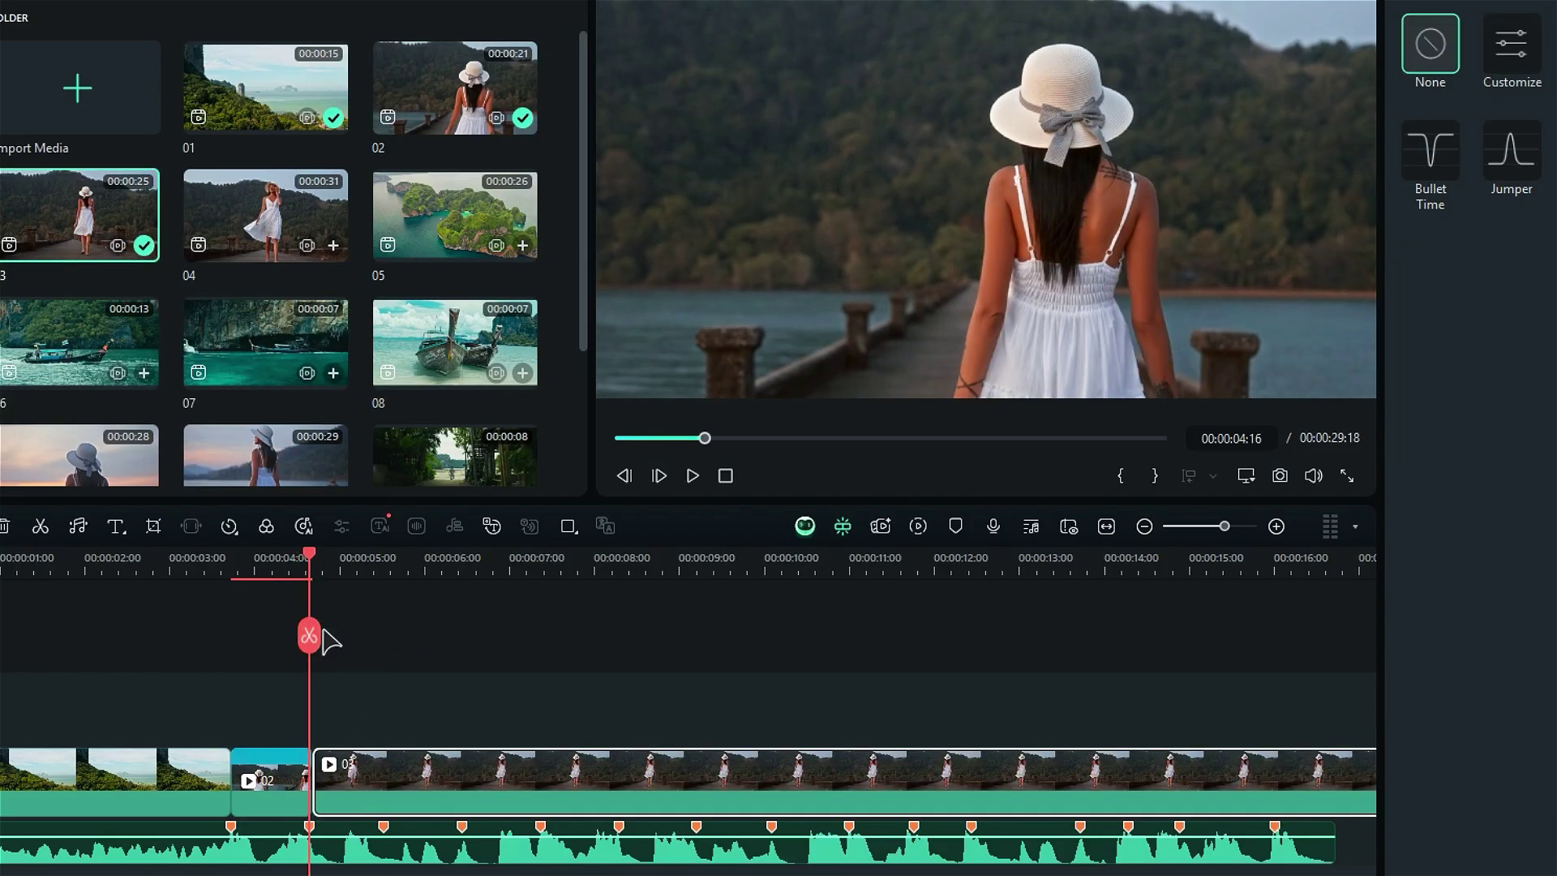
pyautogui.moveTo(309, 560); pyautogui.dragTo(680, 560)
pyautogui.click(679, 635)
pyautogui.press('Delete')
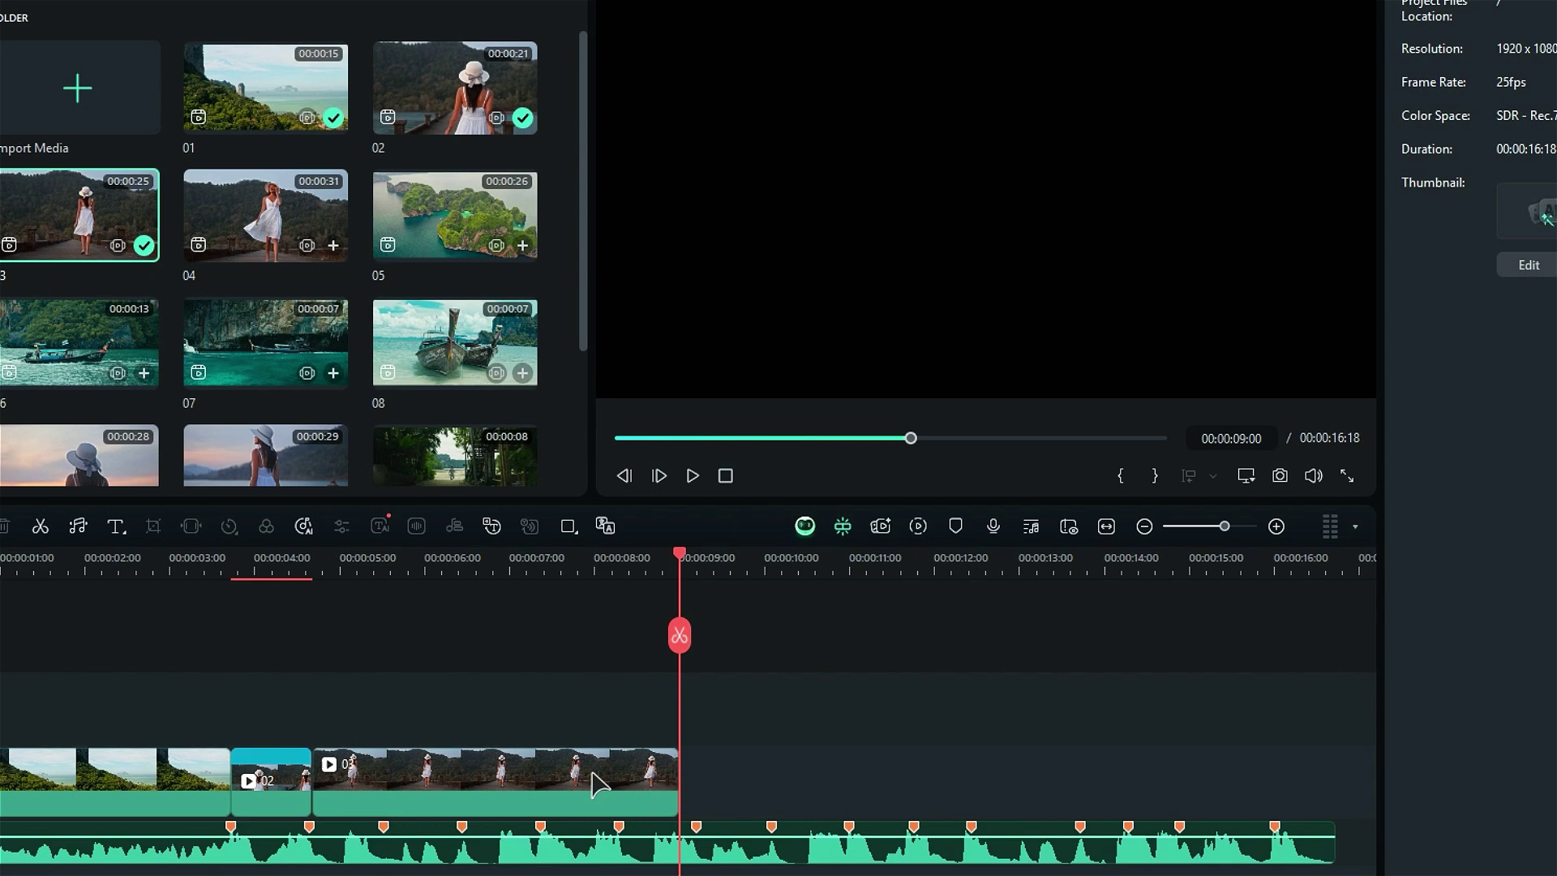
pyautogui.click(598, 780)
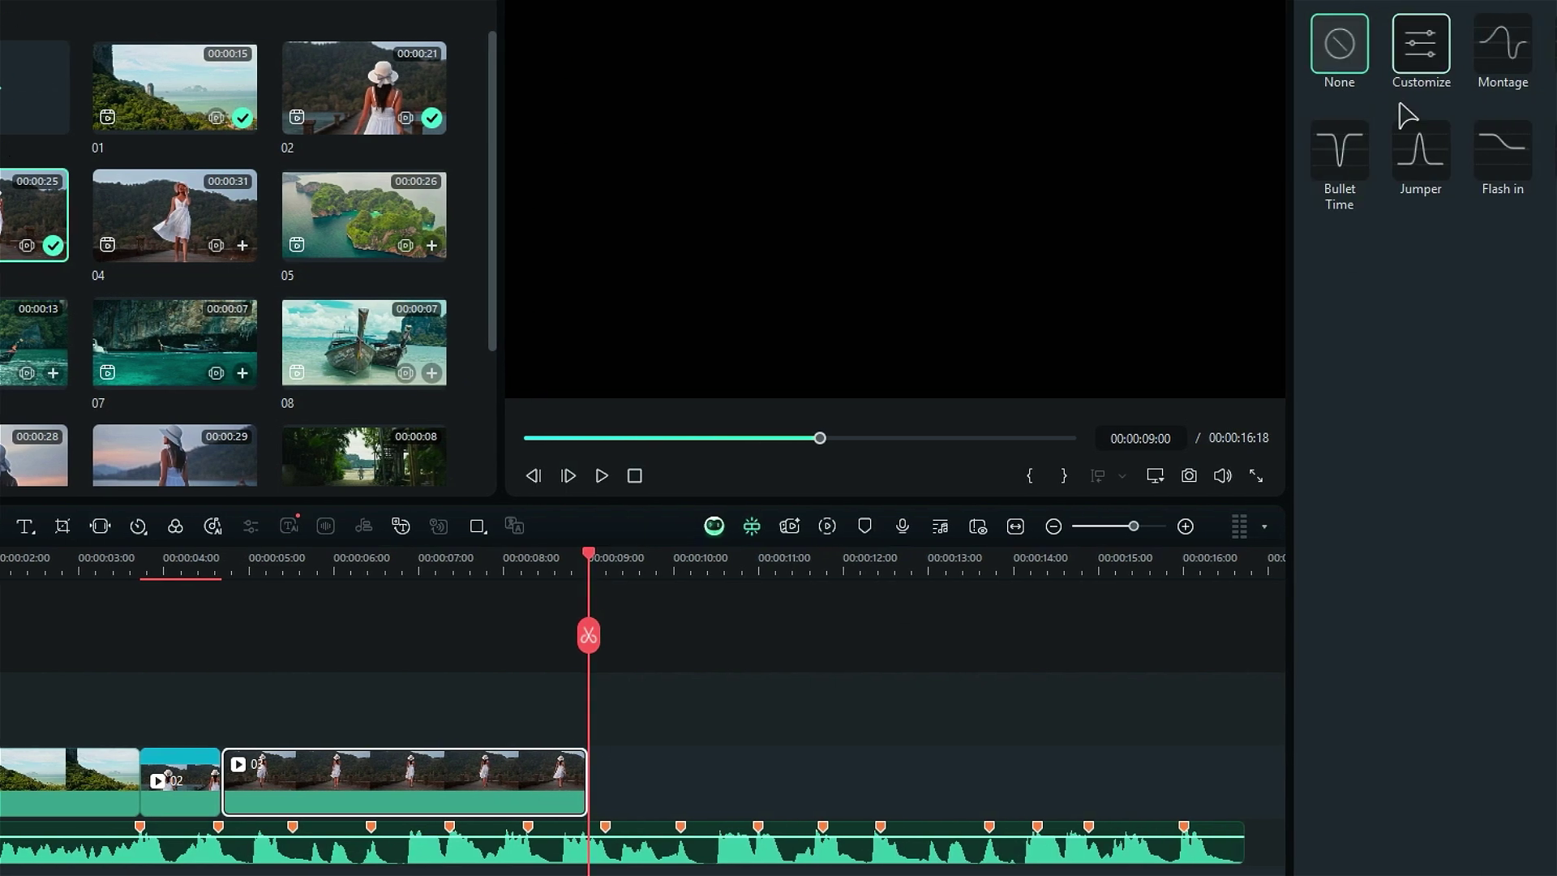
# - Give clip 03 a custom speed ramp starting at 0.17x with two fast peaks
pyautogui.click(1338, 45)
pyautogui.moveTo(1241, 369); pyautogui.dragTo(1230, 414)
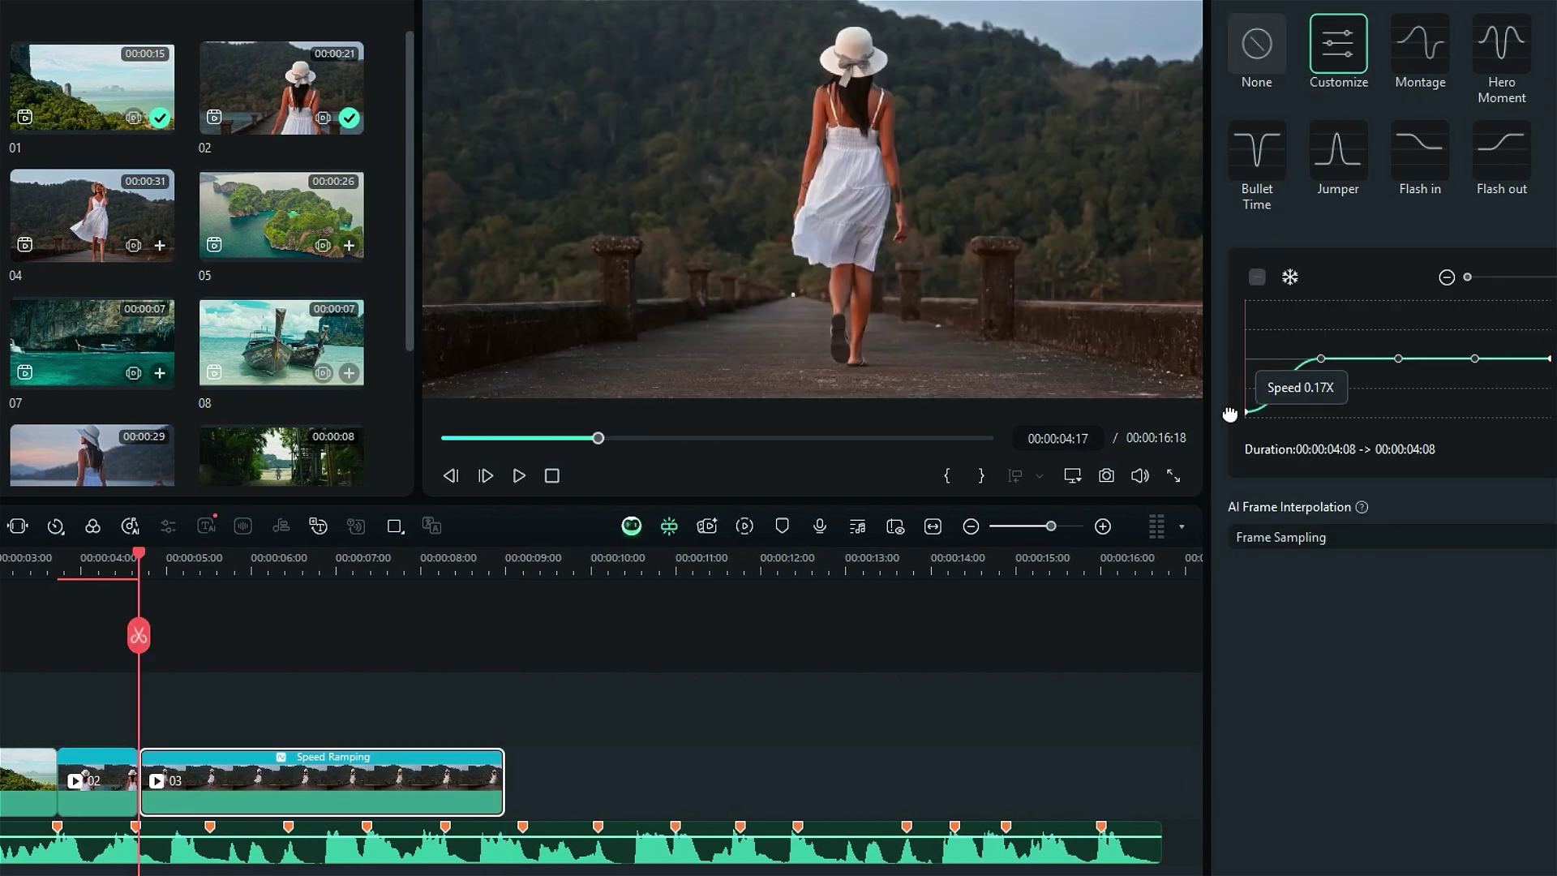
pyautogui.moveTo(1321, 357); pyautogui.dragTo(1328, 298)
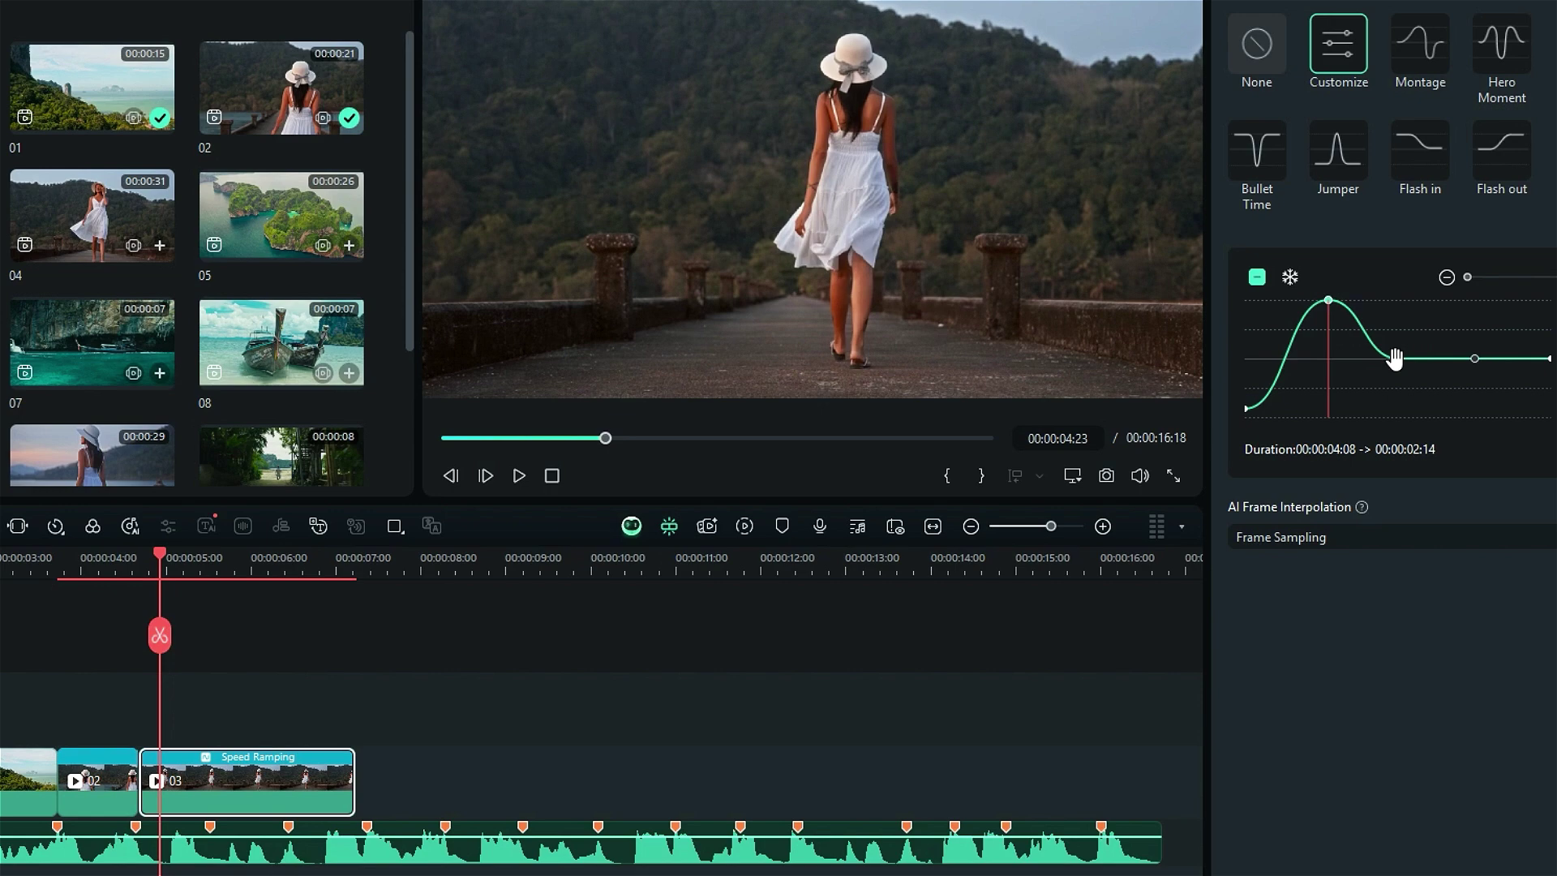
pyautogui.moveTo(1394, 358)
pyautogui.mouseDown()
pyautogui.moveTo(1397, 384)
pyautogui.moveTo(1466, 300)
pyautogui.mouseUp()
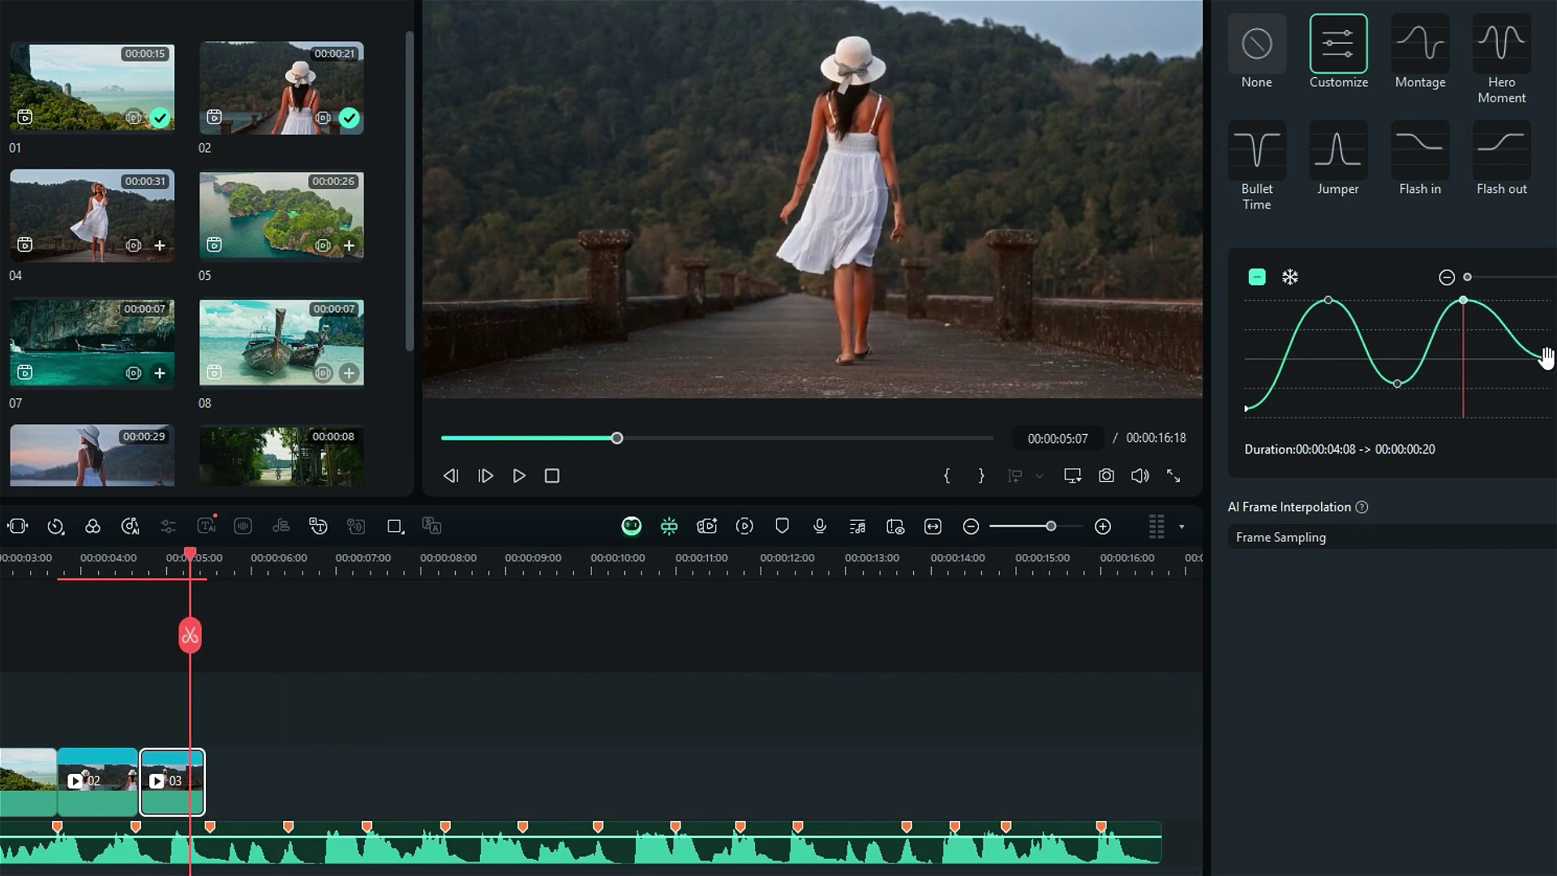
pyautogui.click(1546, 357)
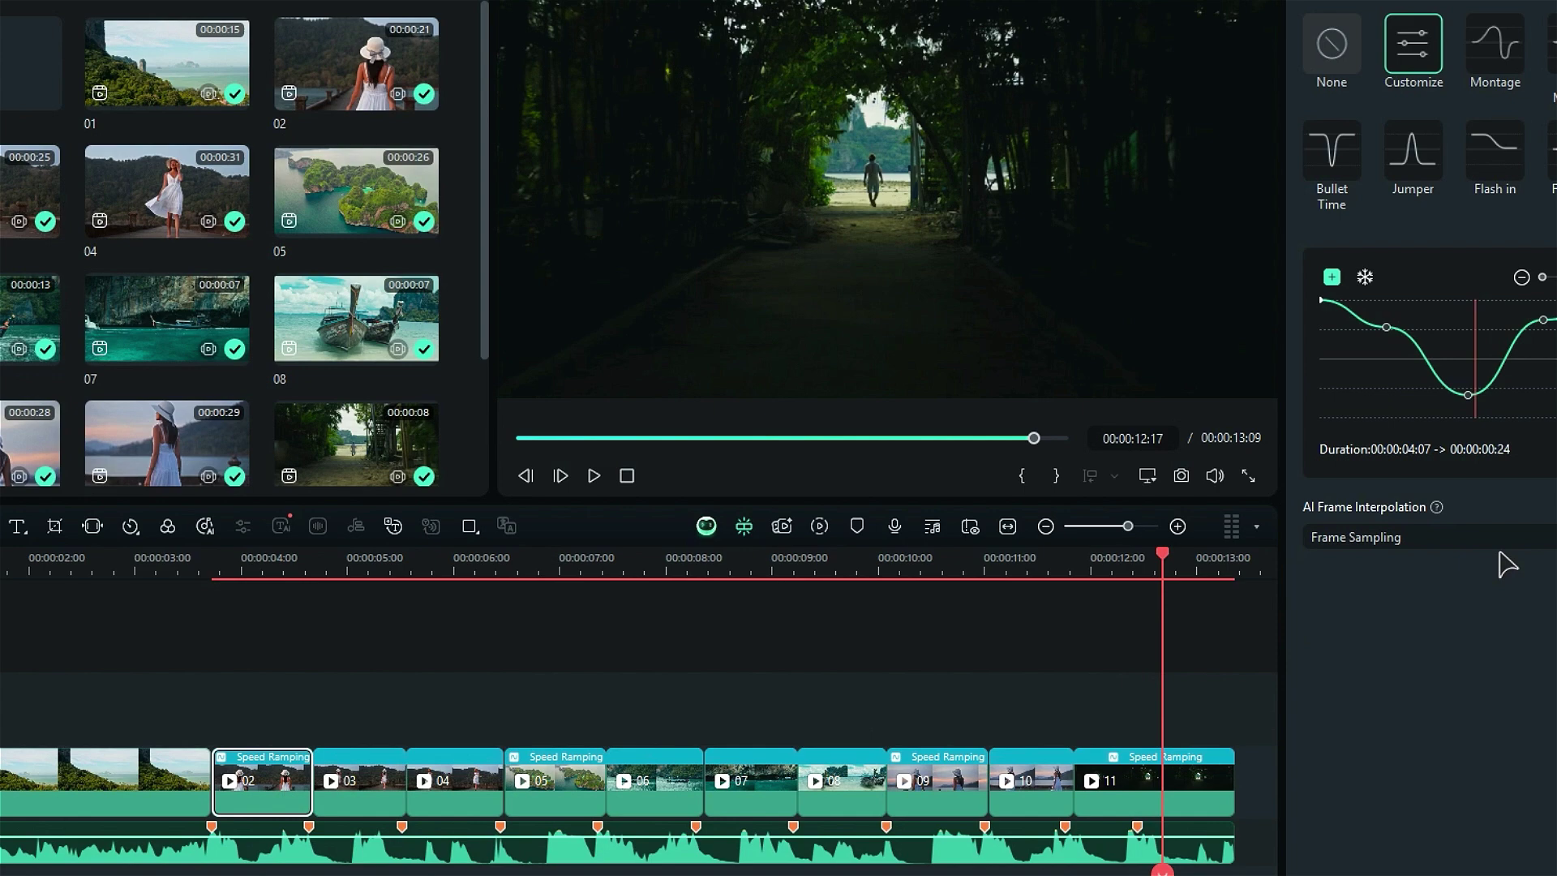
# - Check the AI Frame Interpolation options and leave them on Frame Sampling
pyautogui.click(1383, 537)
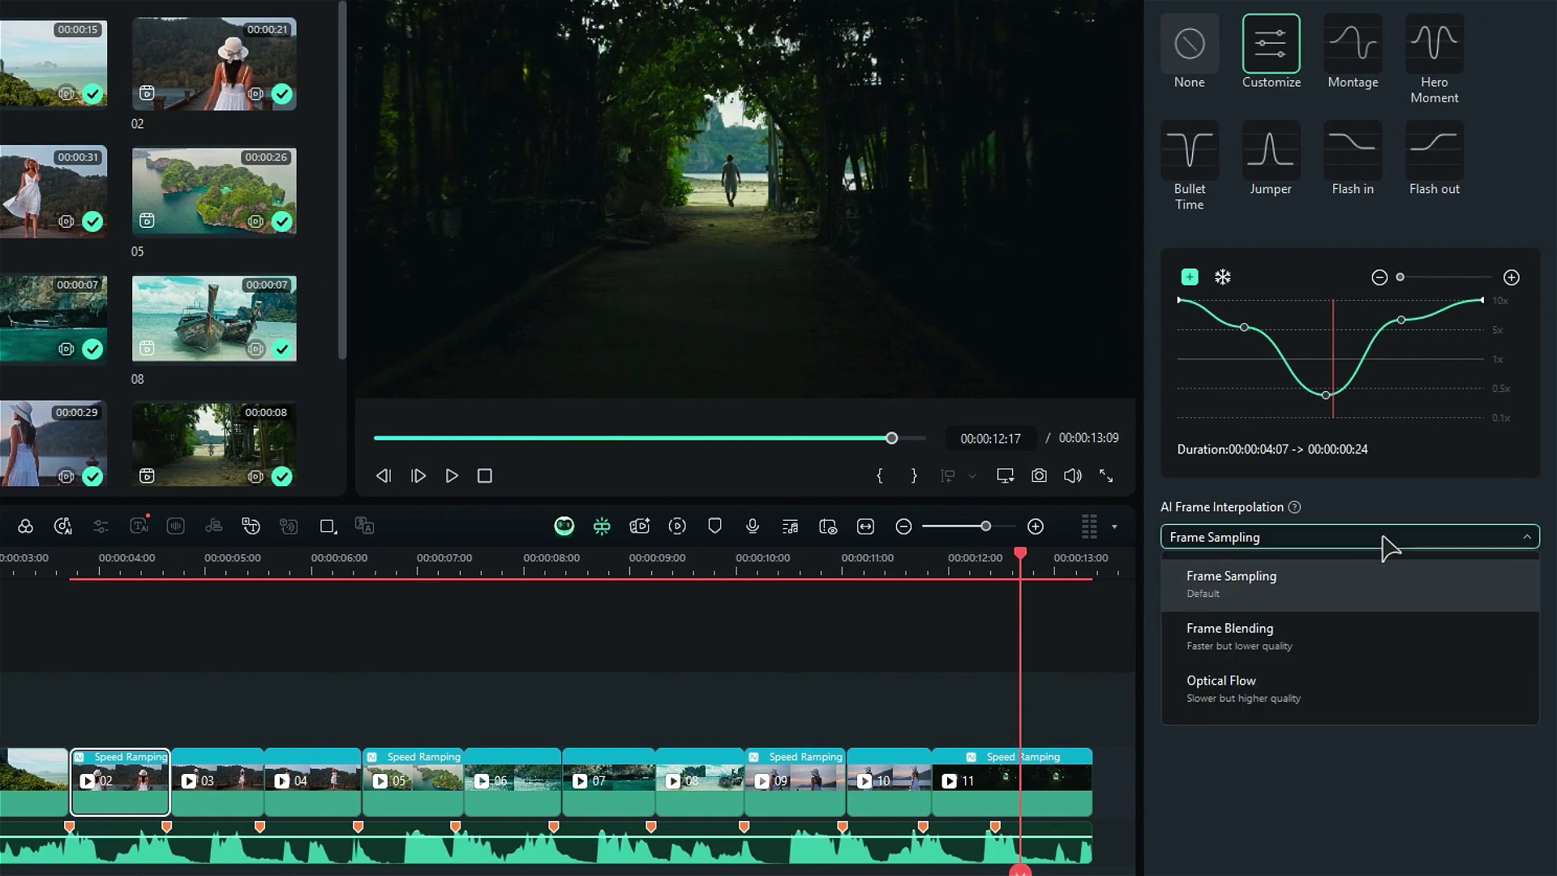
pyautogui.click(1352, 694)
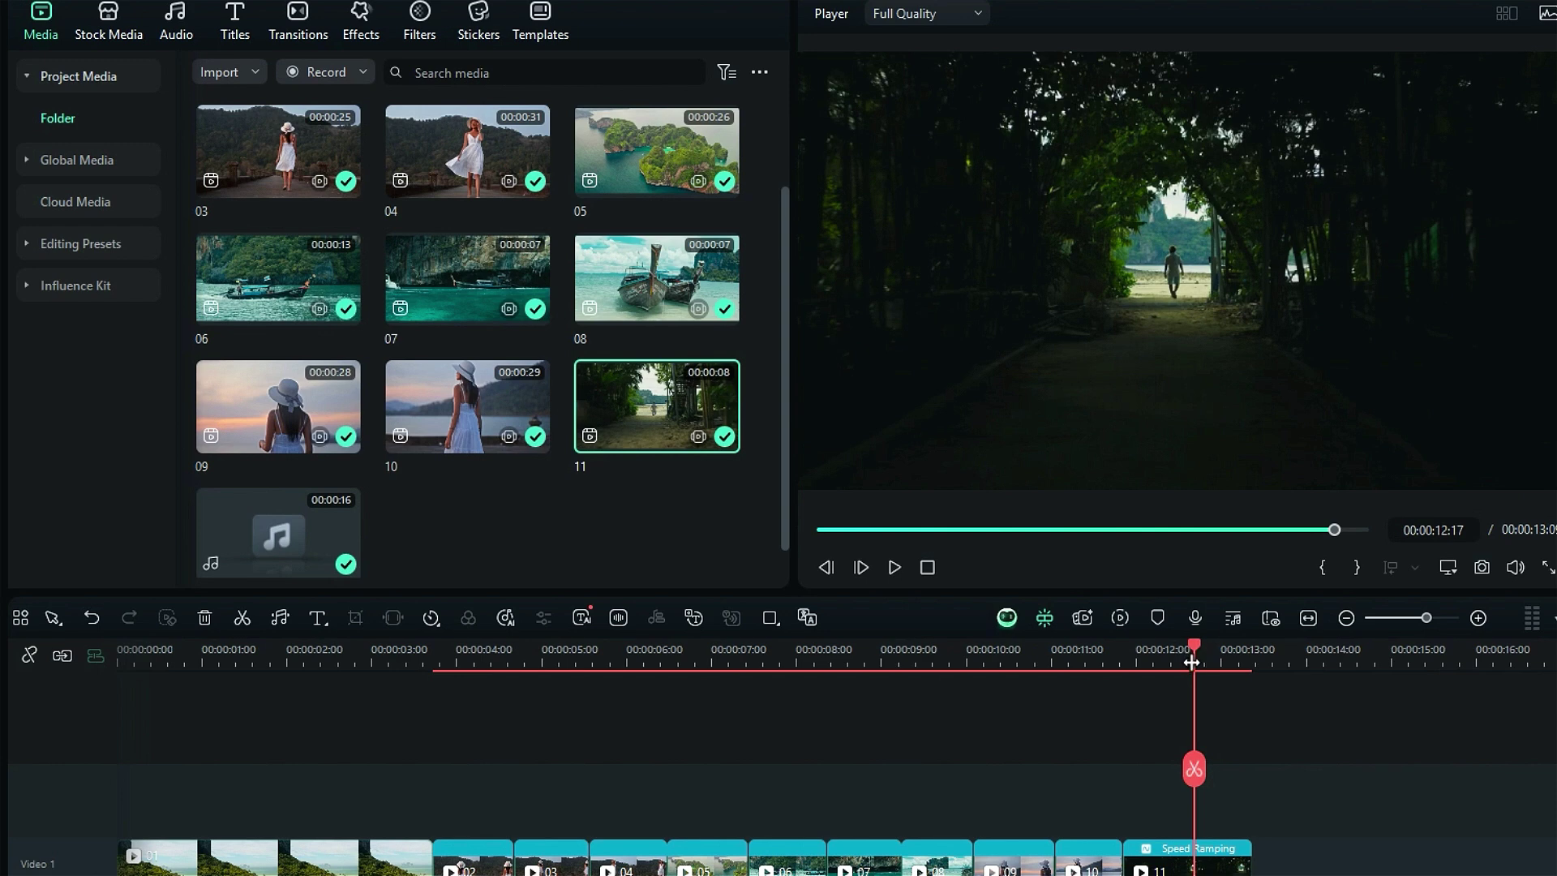
# - Add Cinematic filter Mad Maxim above the video, stretch it across the montage, and select Sunlit Siesta
pyautogui.click(422, 11)
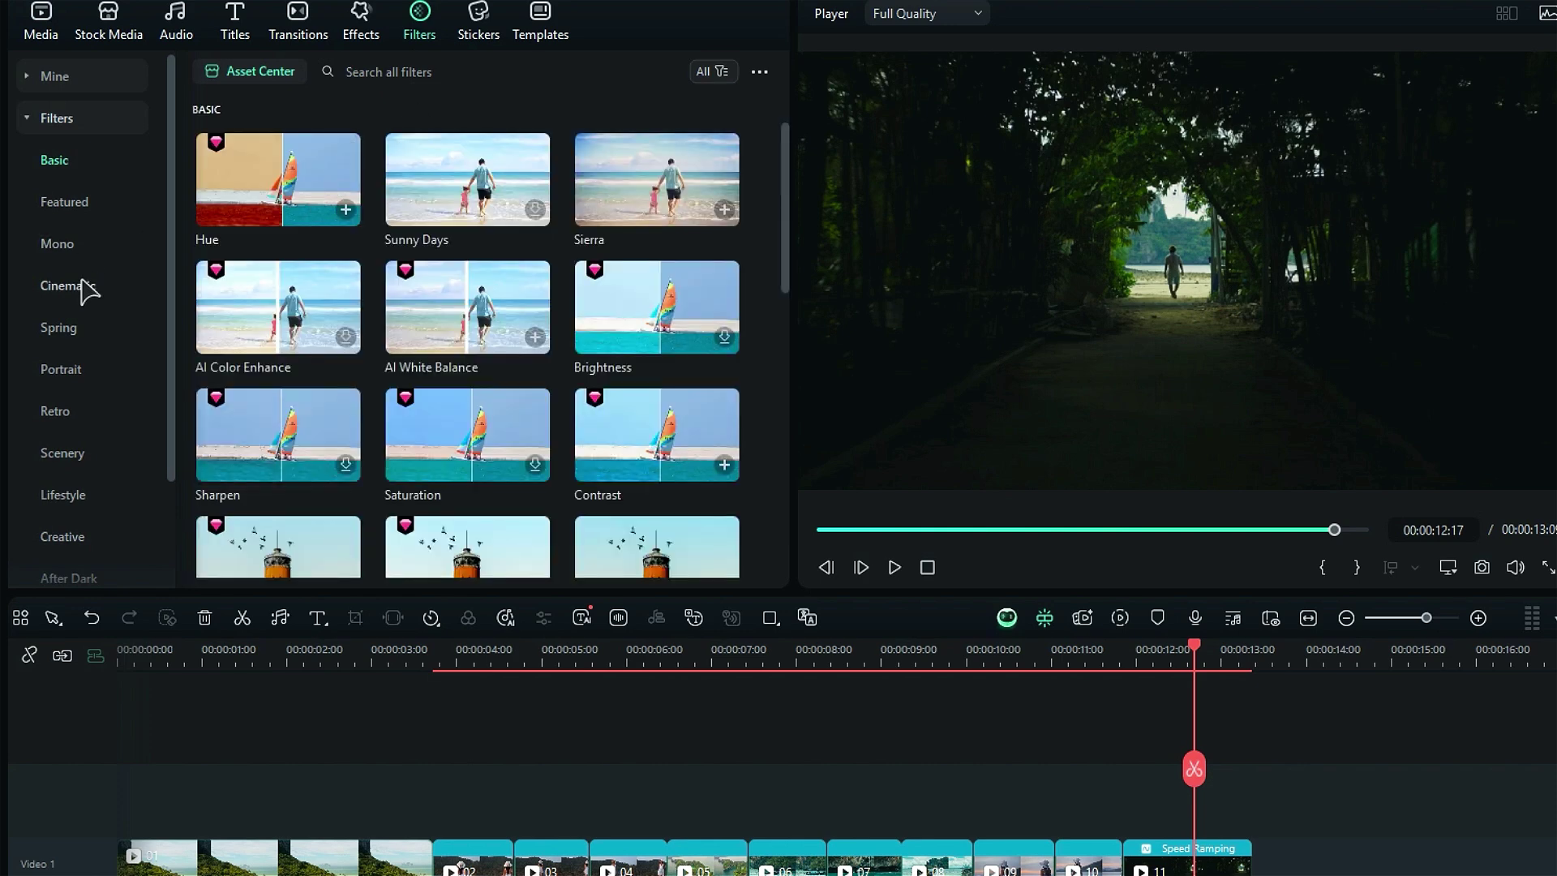
pyautogui.click(82, 284)
pyautogui.moveTo(292, 567); pyautogui.dragTo(318, 778)
pyautogui.moveTo(496, 819)
pyautogui.mouseDown()
pyautogui.moveTo(312, 819)
pyautogui.moveTo(1232, 819)
pyautogui.mouseUp()
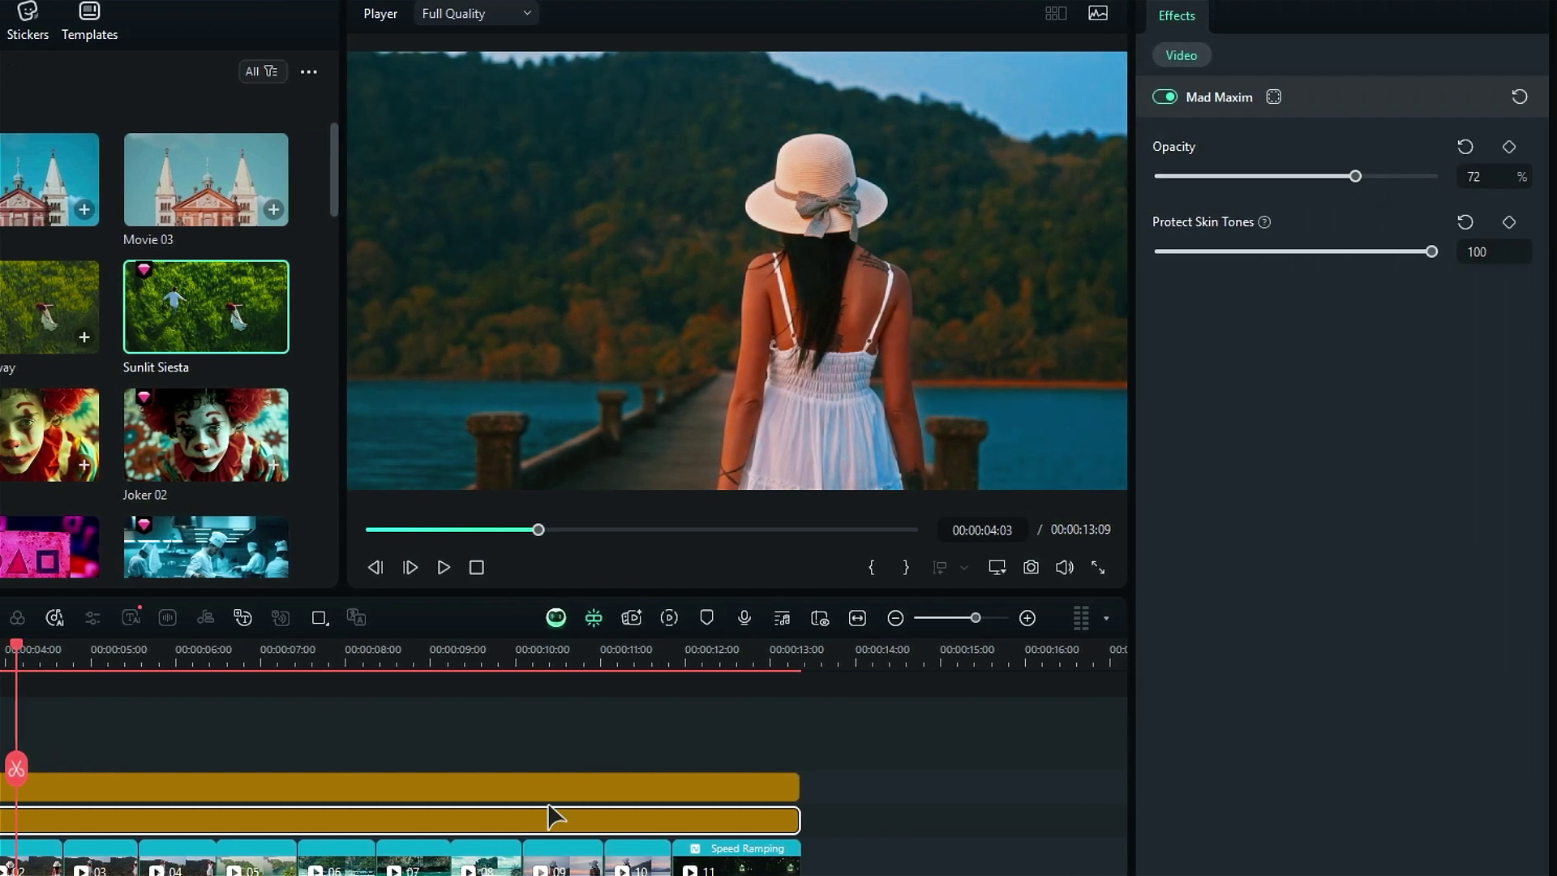
pyautogui.click(551, 786)
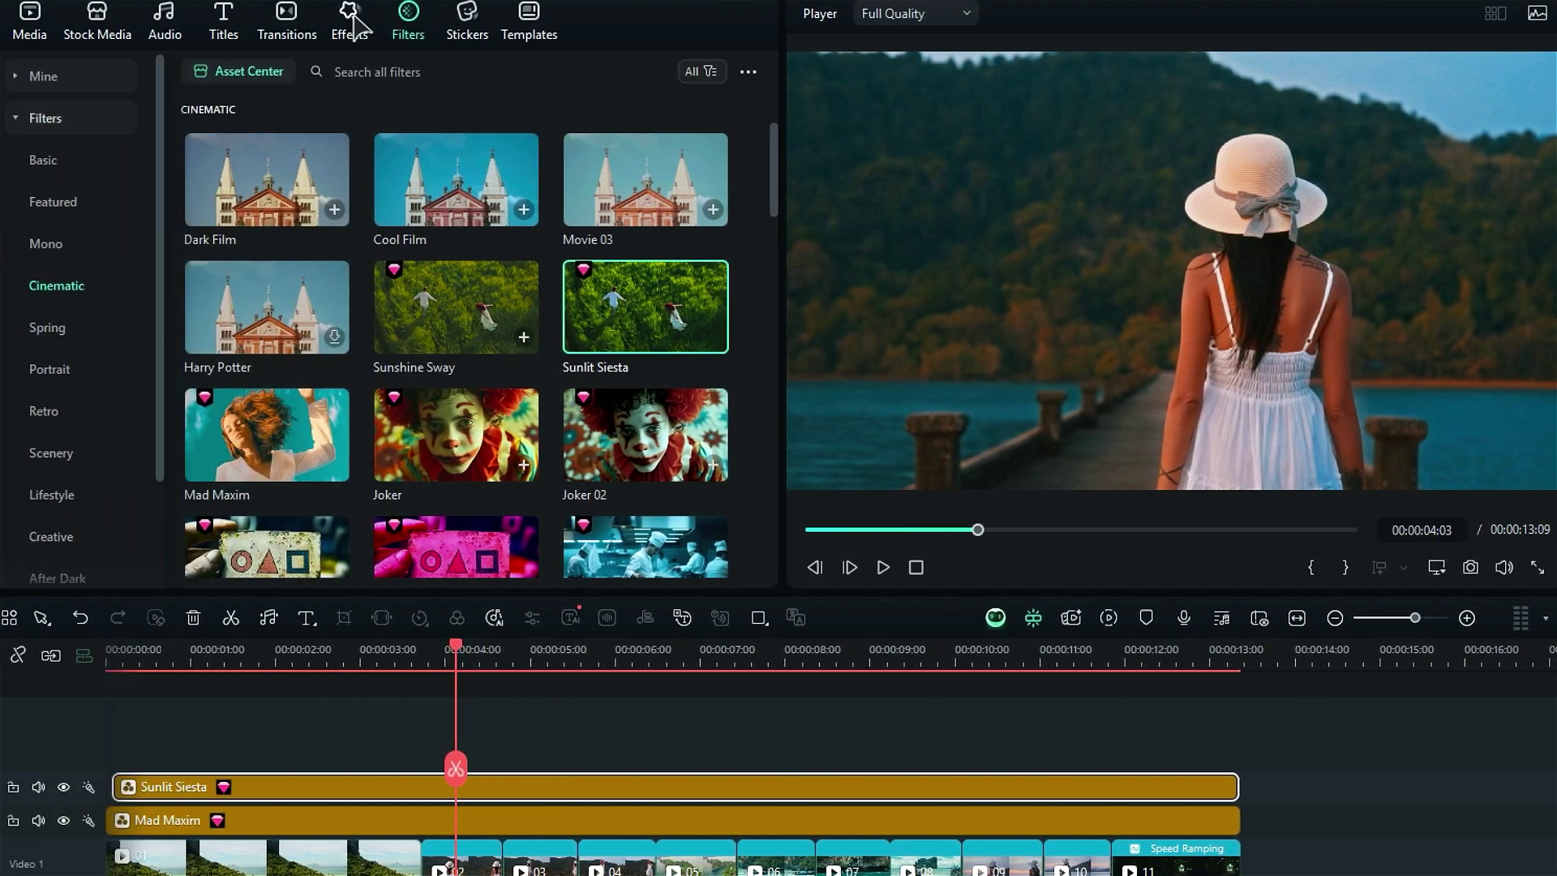
# - Add Warm Light Leak Overlay 03 and Luma Sharp above the filters, with sharpening intensity 30
pyautogui.click(349, 21)
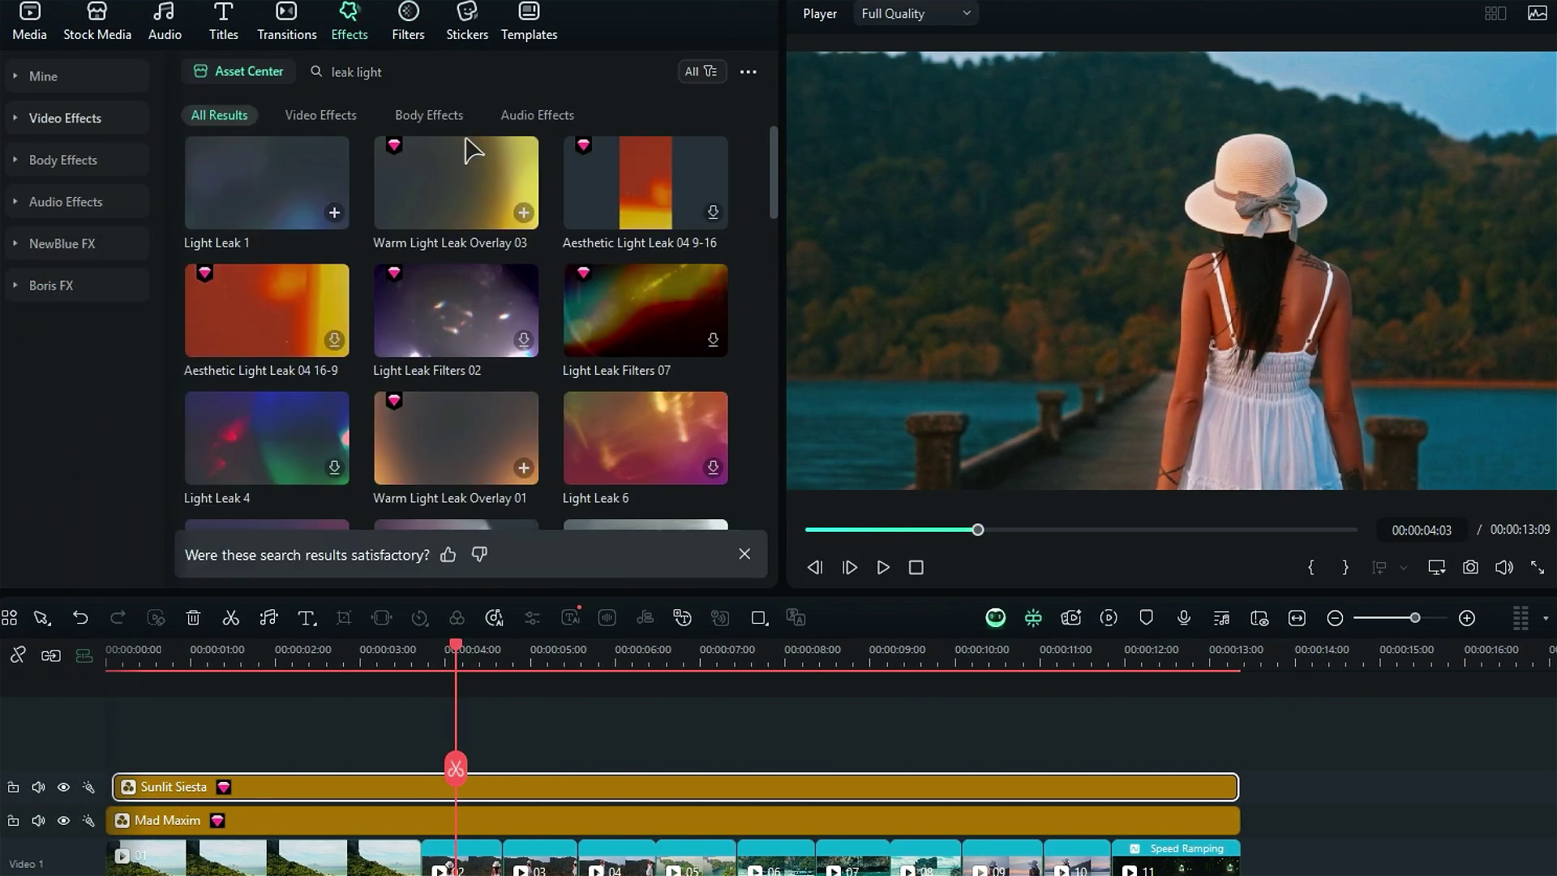
pyautogui.moveTo(466, 172)
pyautogui.mouseDown()
pyautogui.moveTo(103, 750)
pyautogui.moveTo(113, 762)
pyautogui.mouseUp()
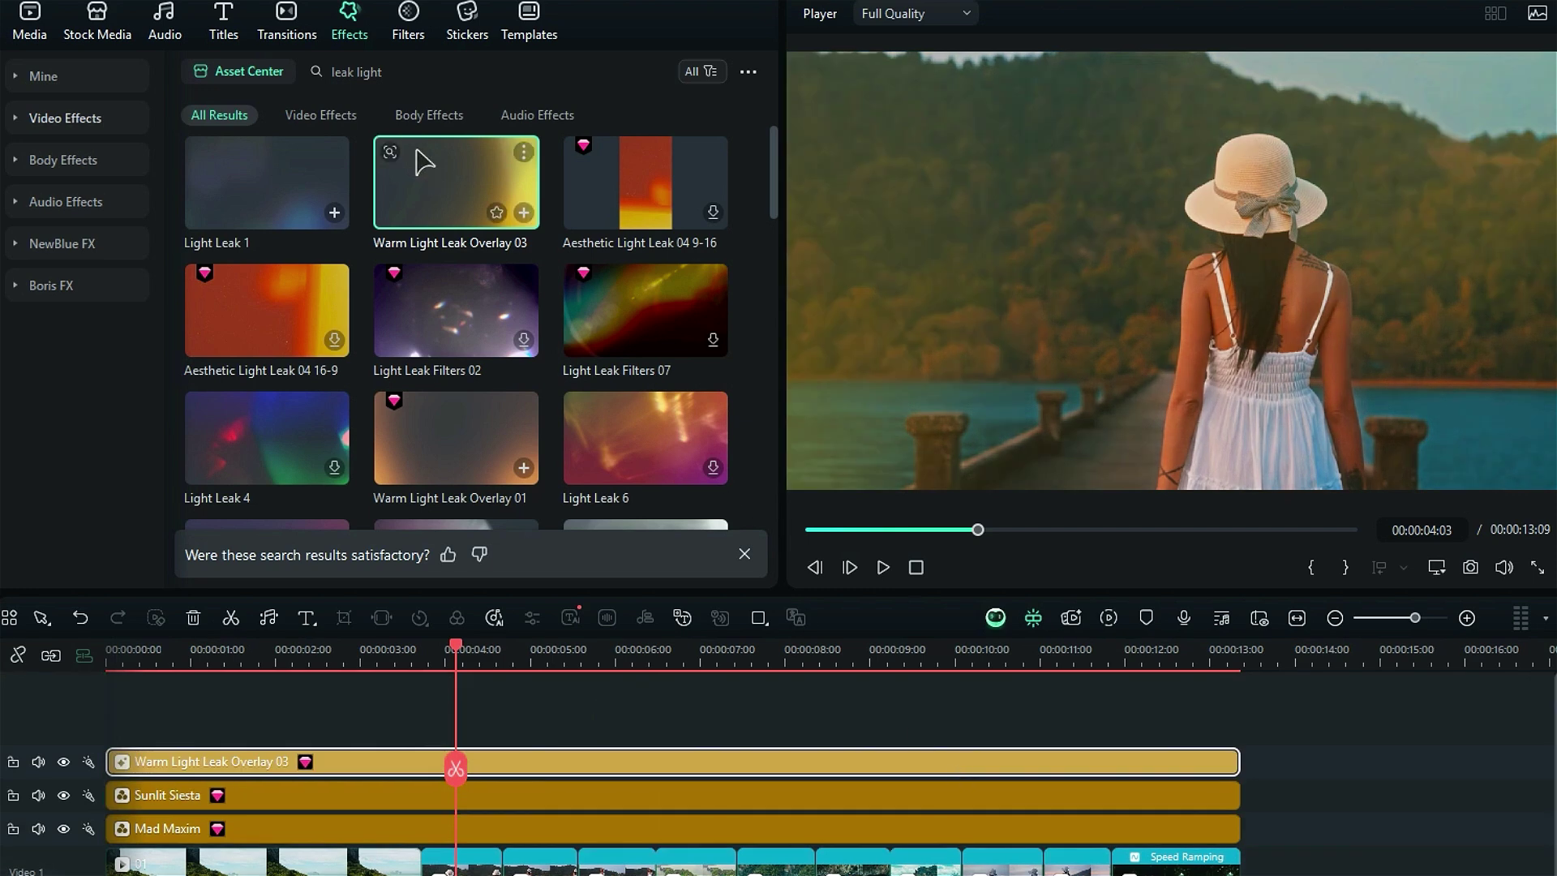
pyautogui.tripleClick(345, 69)
pyautogui.write('luma shar')
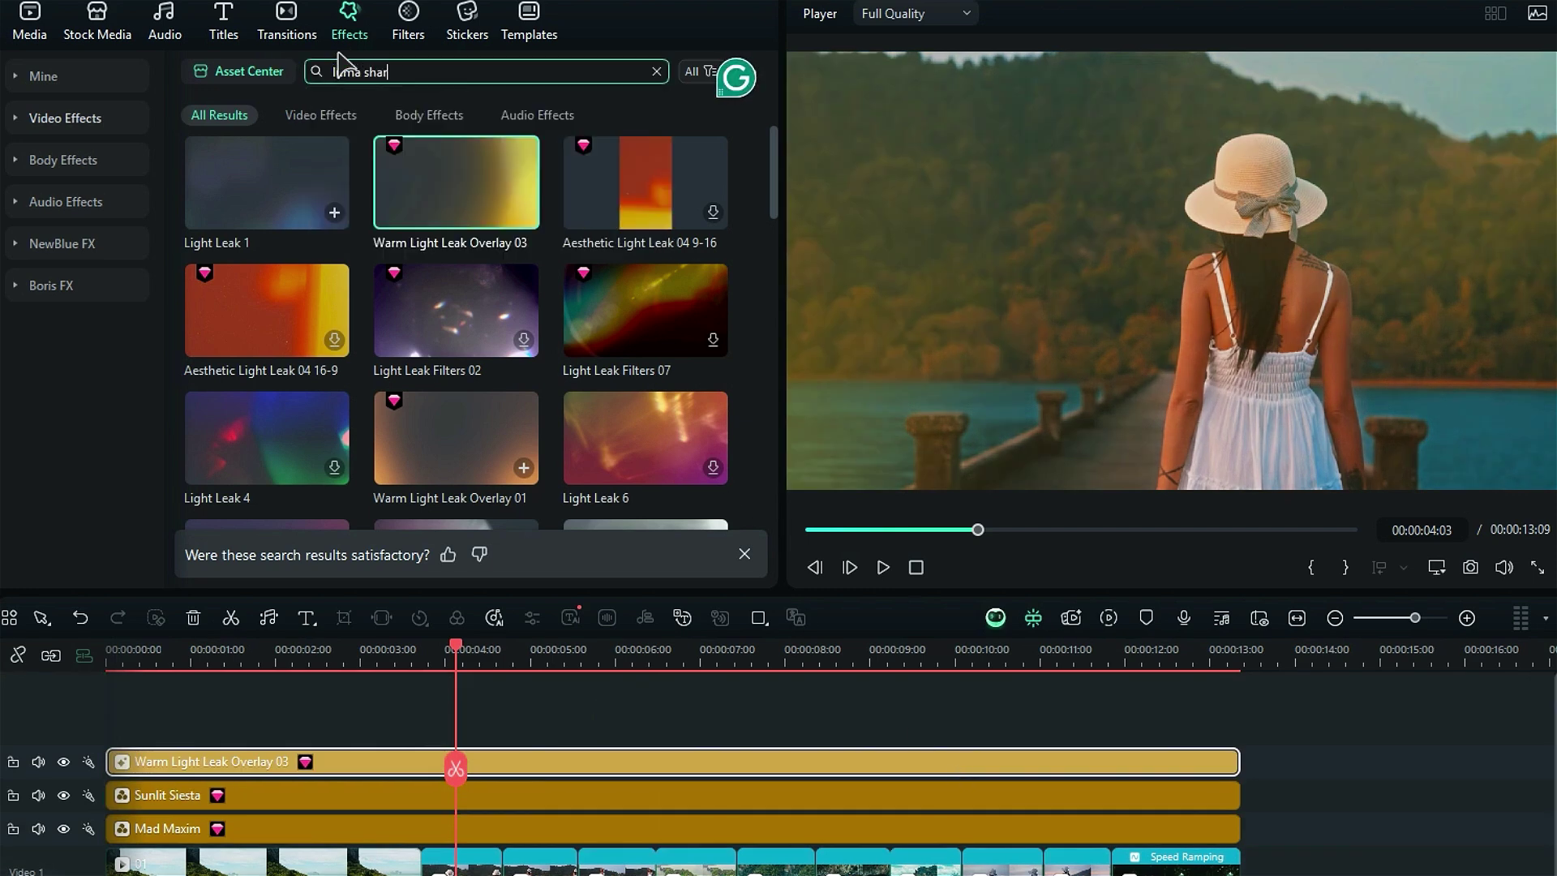
pyautogui.write('p')
pyautogui.press('Return')
pyautogui.moveTo(268, 183); pyautogui.dragTo(162, 714)
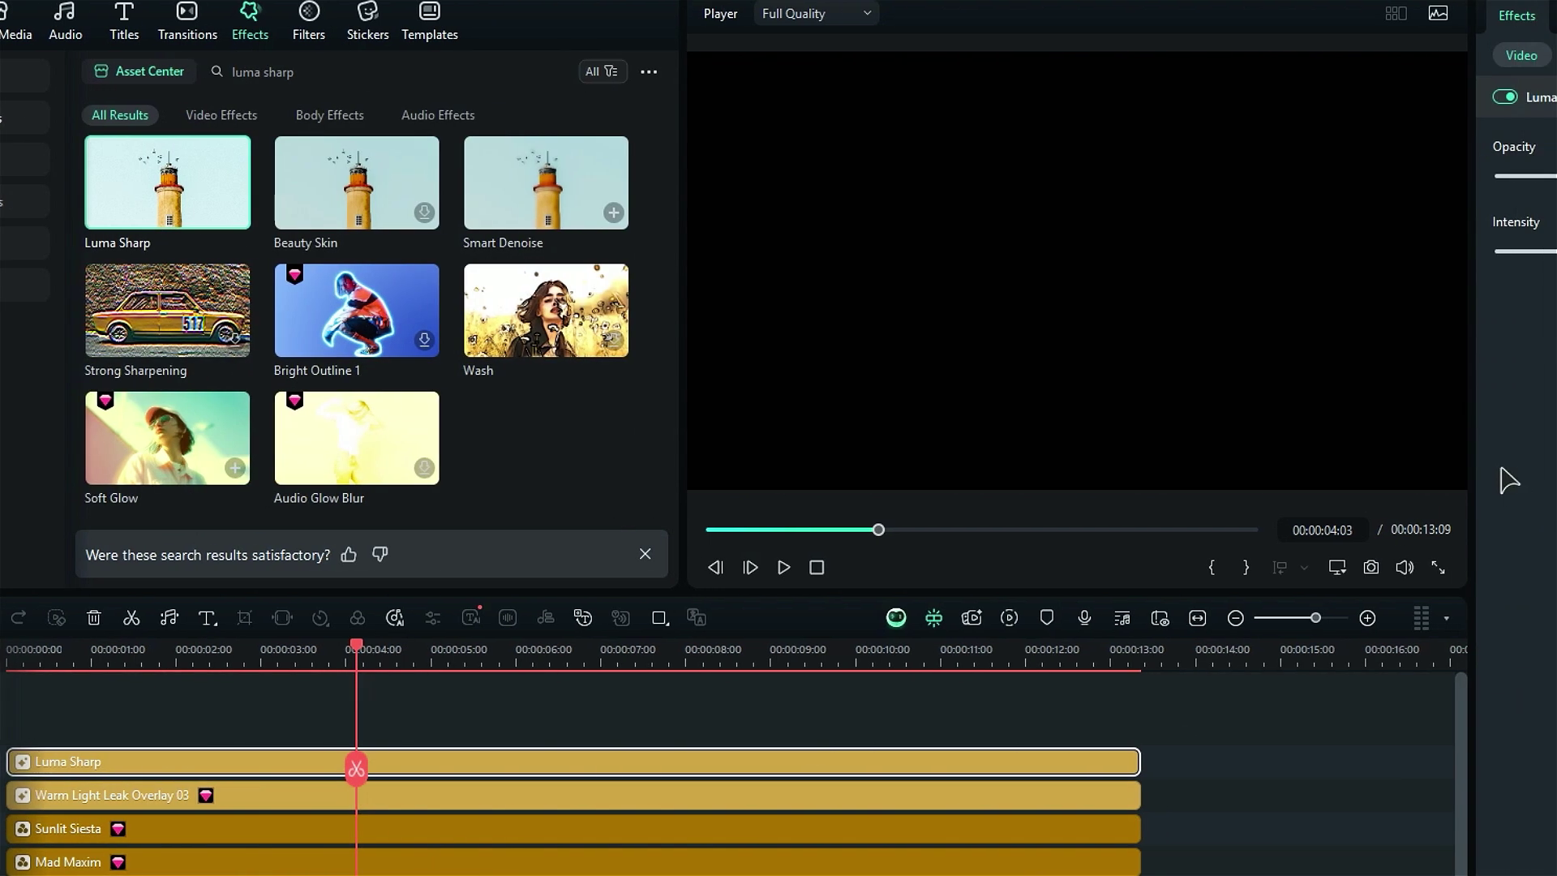
pyautogui.write('30')
pyautogui.press('Return')
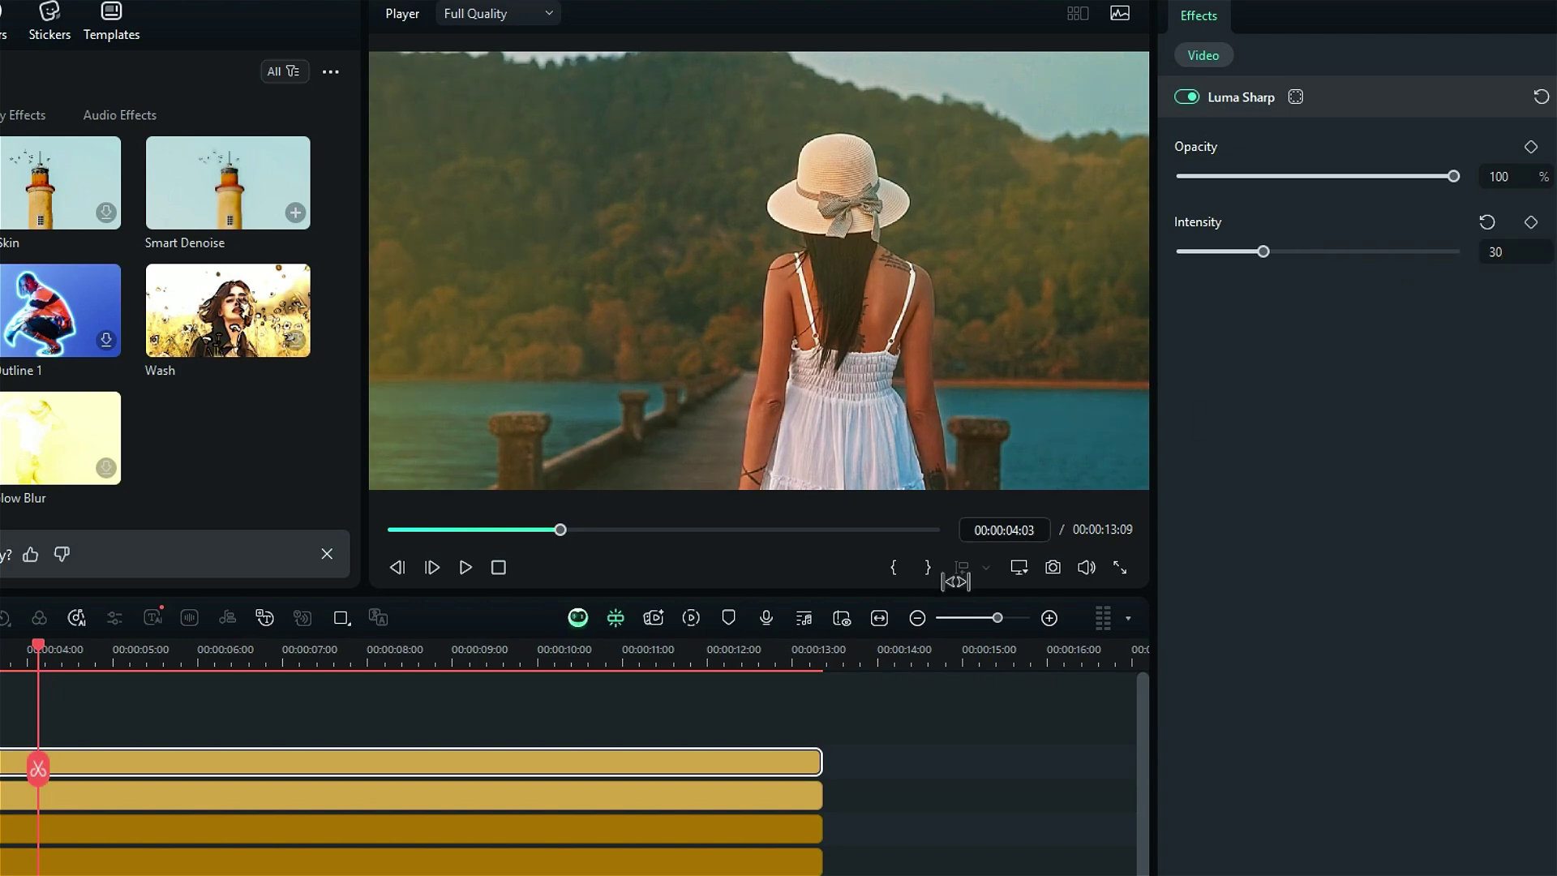
pyautogui.click(1029, 825)
# - Start a preview render of the full montage with its effect stack for smooth playback
pyautogui.click(688, 618)
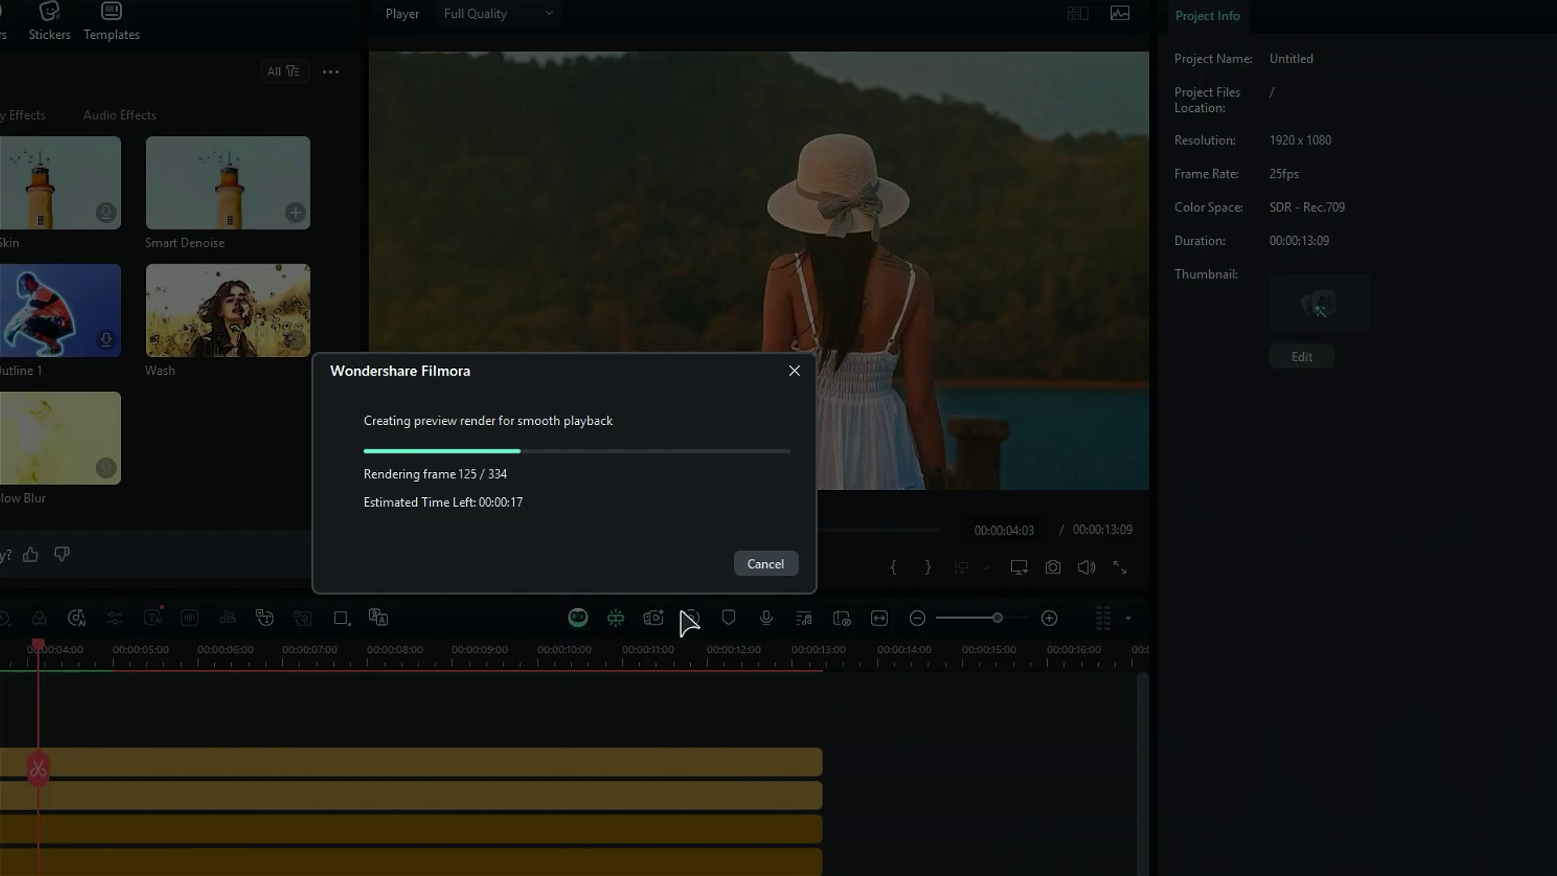